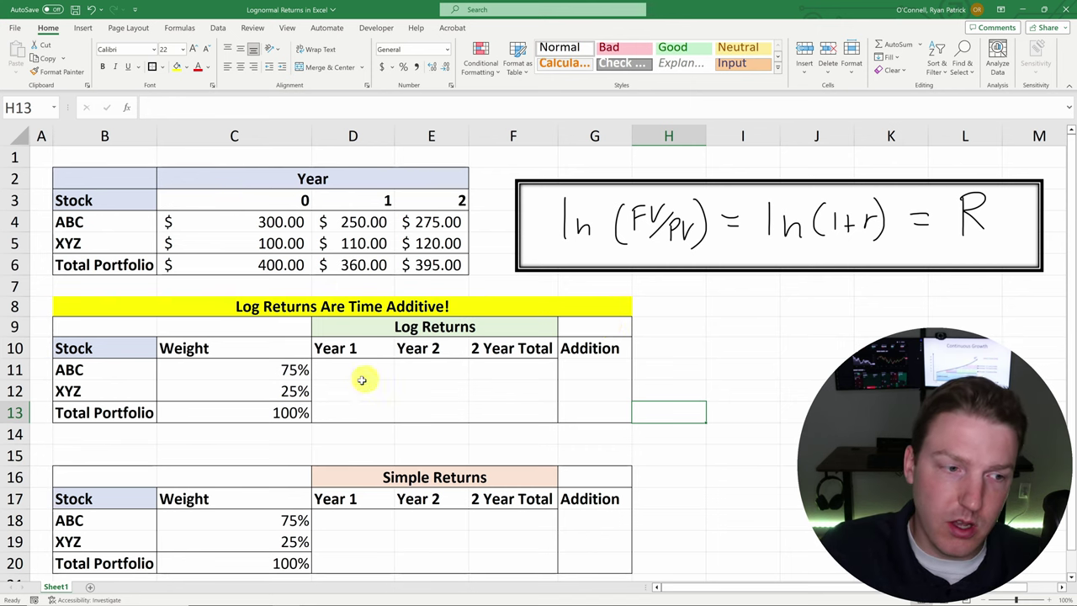
- Enter the formula =LN(D4/C4) in D11 for stock ABC's Year 1 log return
left_click(91, 371)
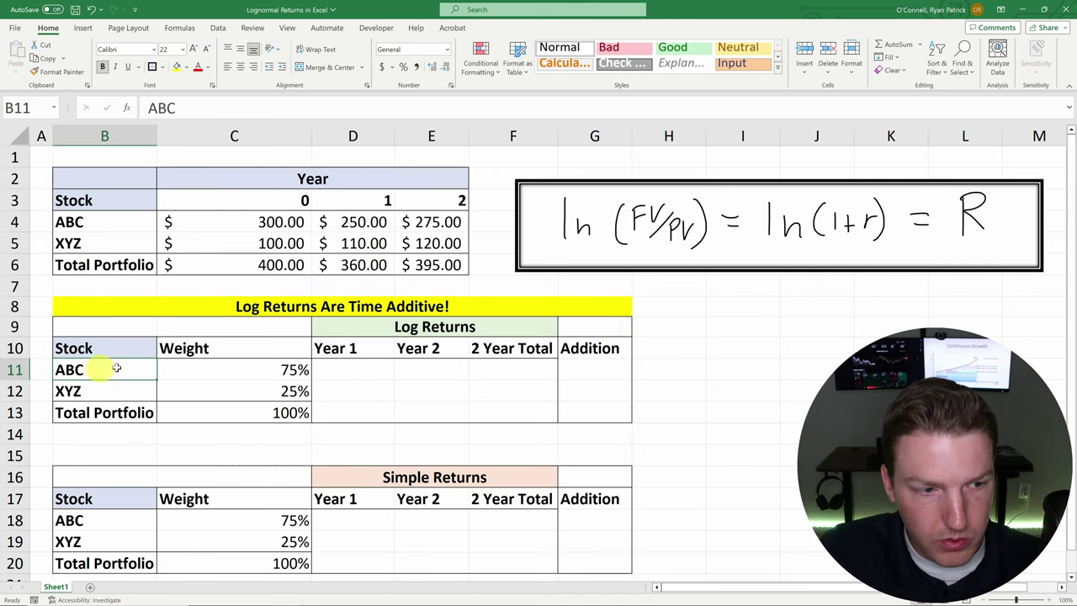
left_click(346, 368)
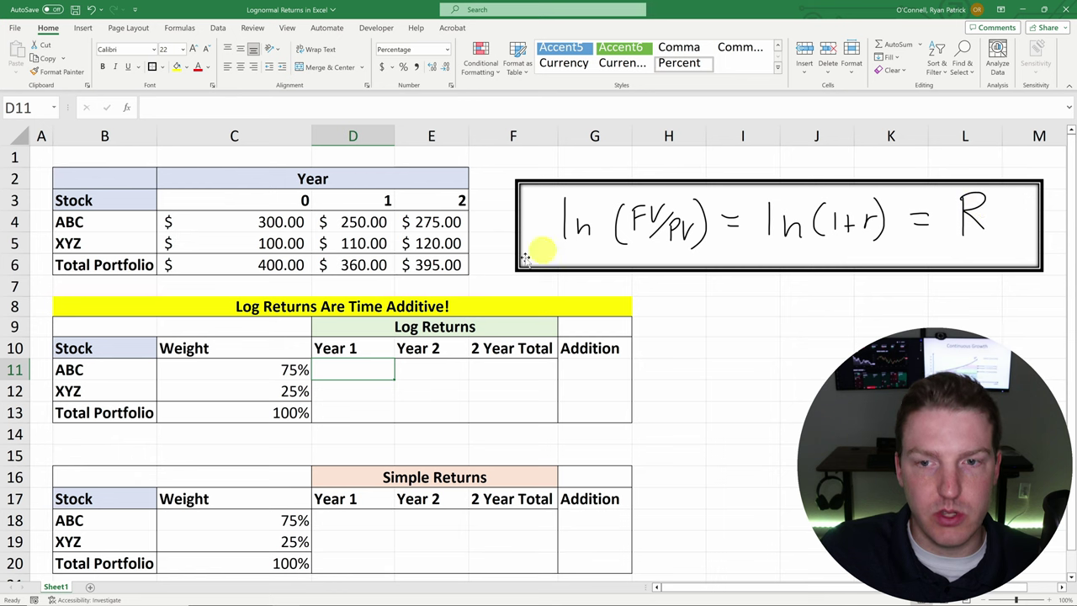
type("=ln(")
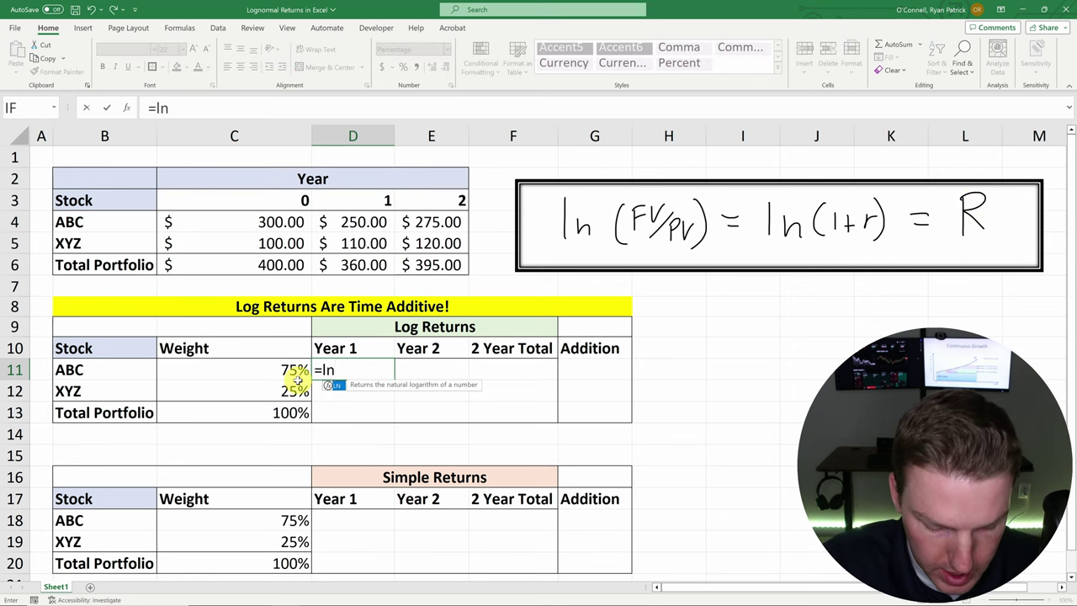
left_click(355, 221)
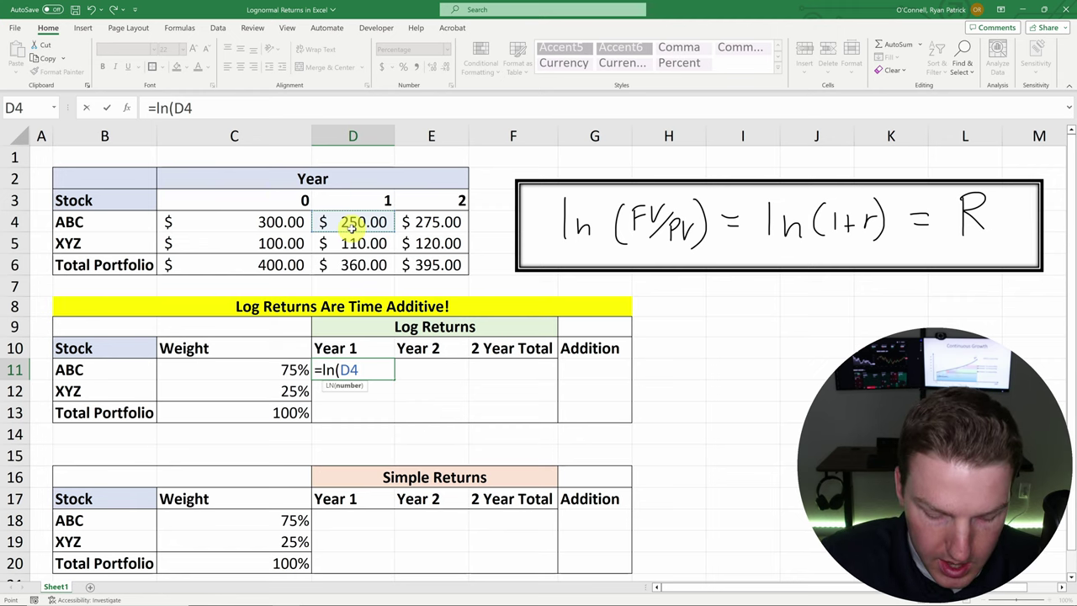
type("/")
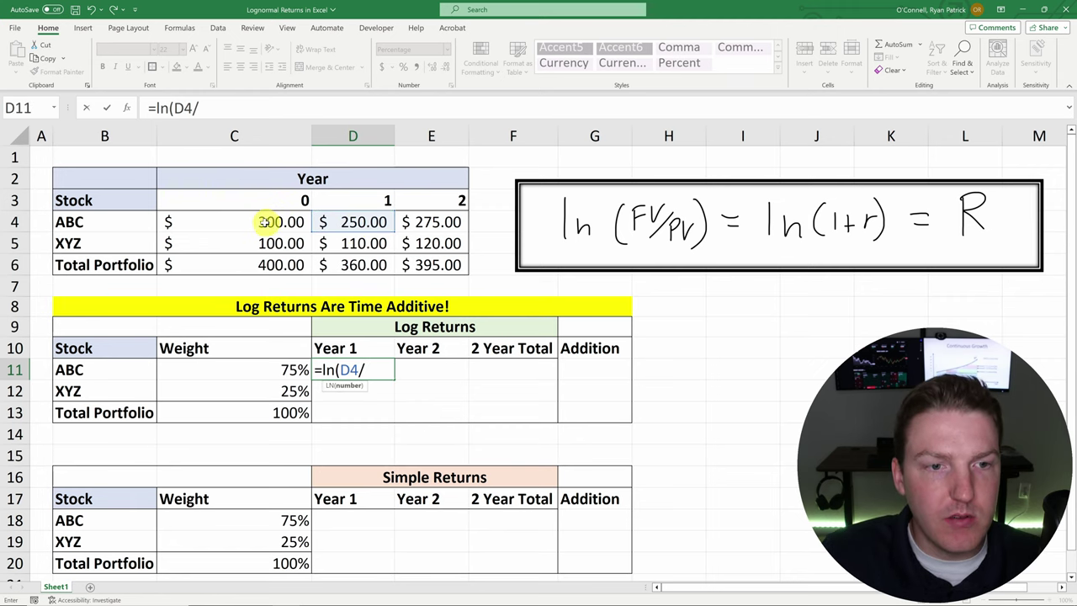
left_click(266, 221)
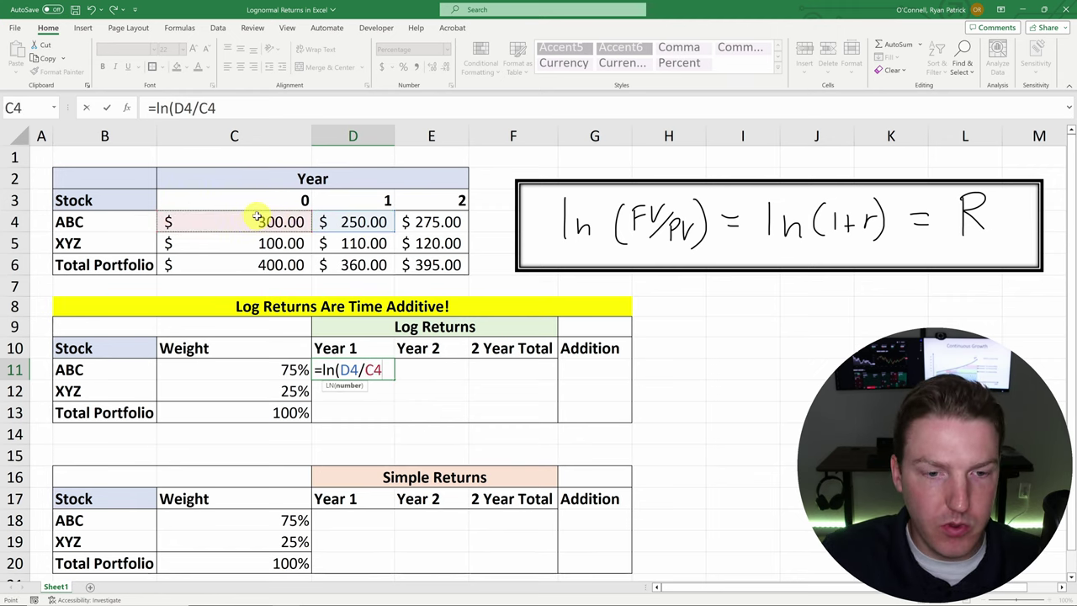
type(")")
key("Return")
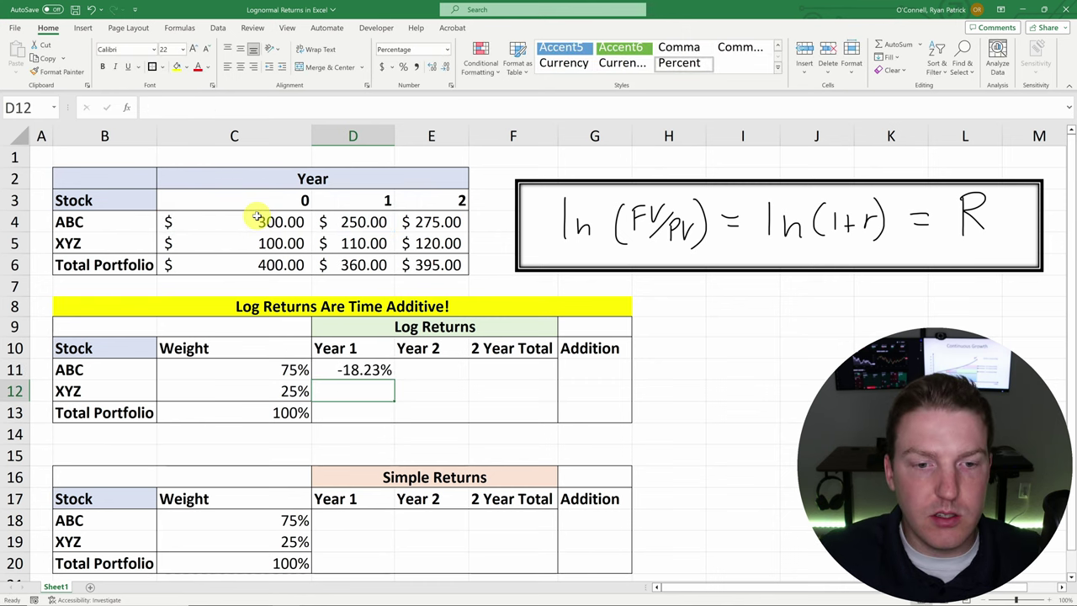
- Copy the D11 log return formula across D11:E13, pasting formulas only
left_click(377, 370)
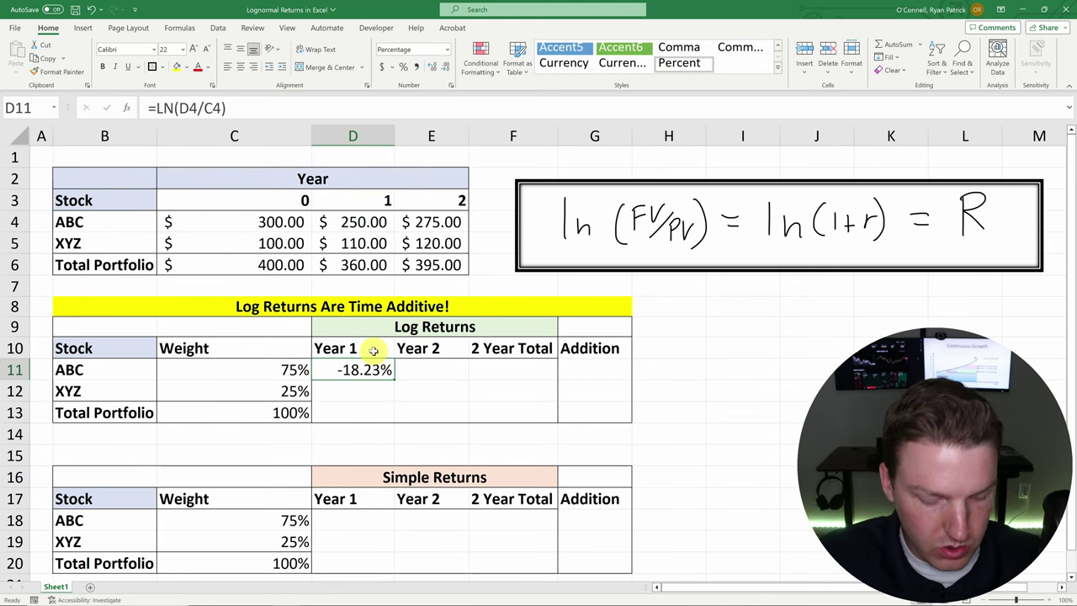
key("ctrl+c")
left_click_drag(374, 370, 461, 416)
right_click(420, 387)
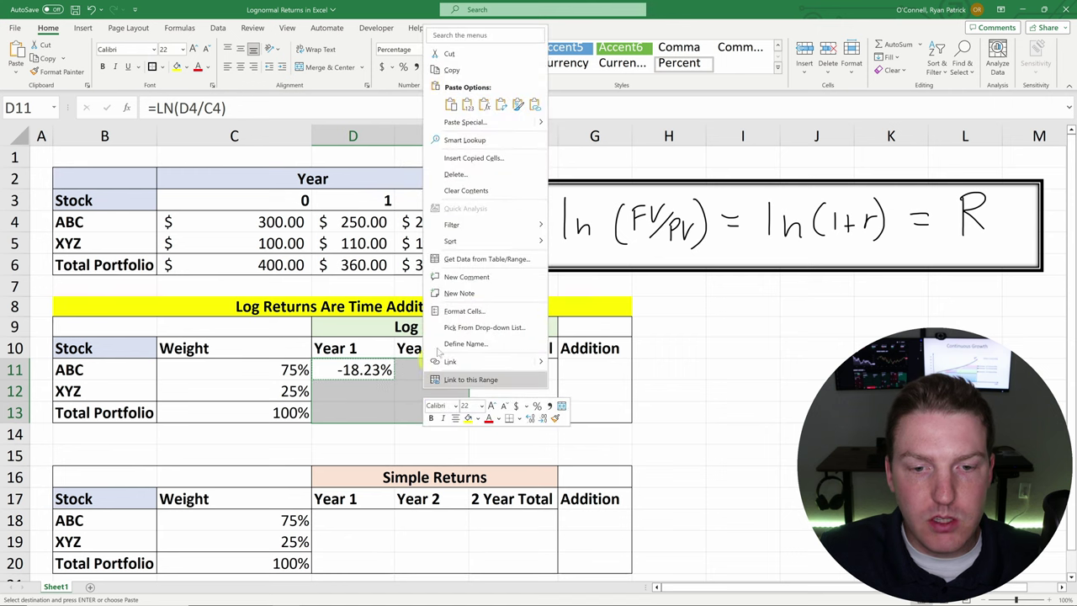
left_click(485, 104)
- Examine the pasted Year 1 and Year 2 log return formulas for ABC, XYZ and the total portfolio
left_click(373, 394)
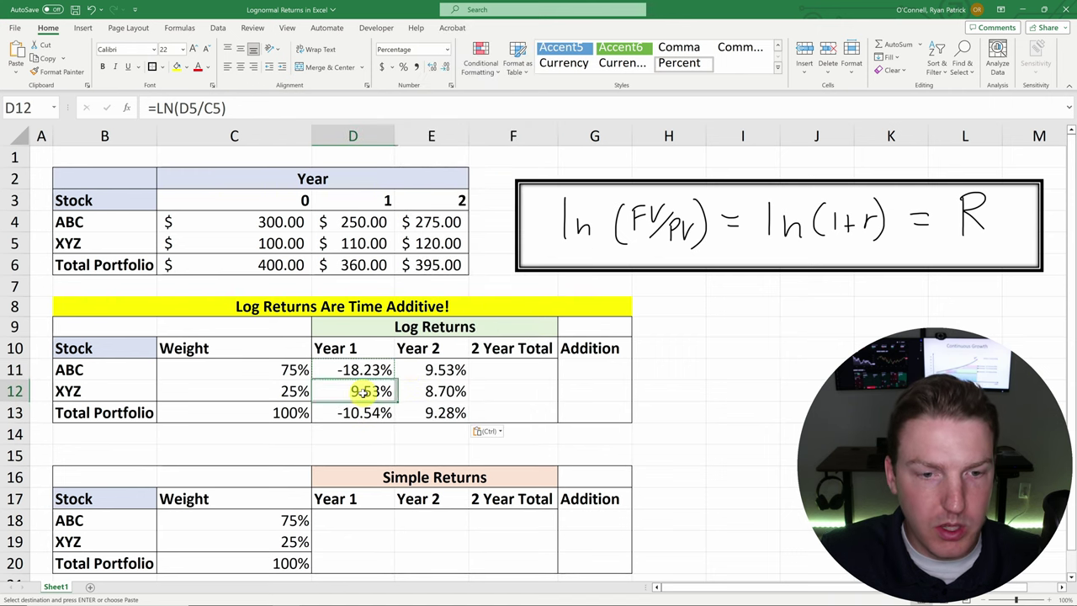
left_click(378, 370)
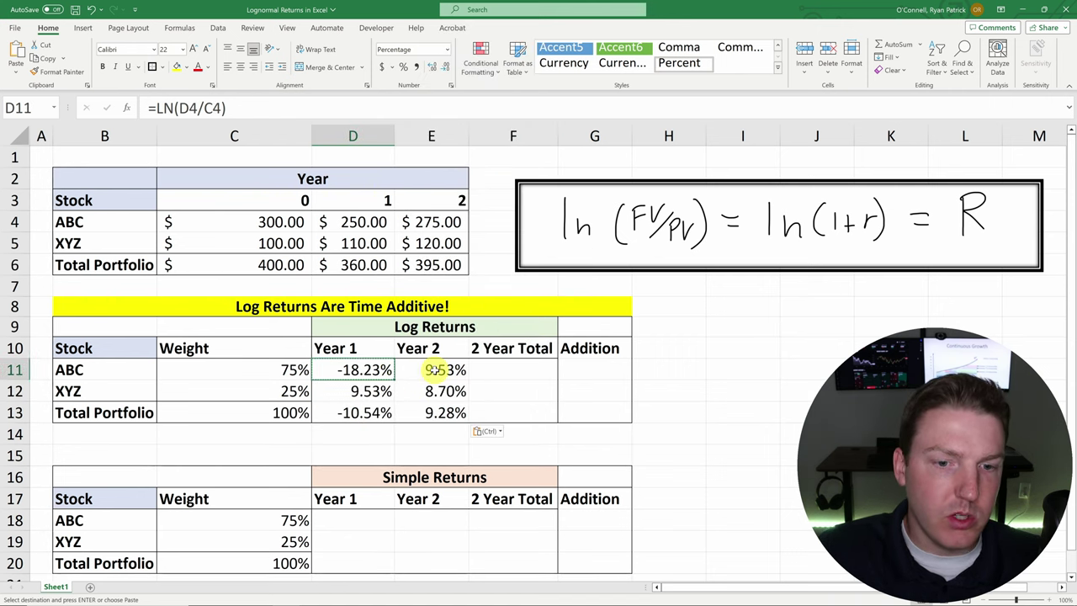
left_click(434, 370)
left_click(225, 106)
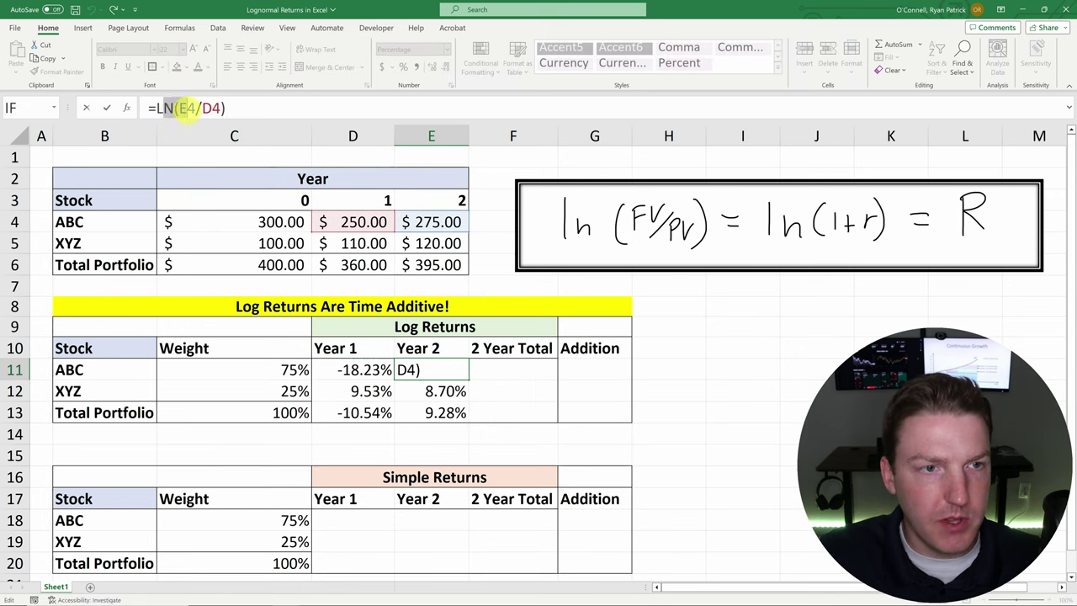
key("ctrl+Return")
left_click(357, 392)
left_click(412, 386)
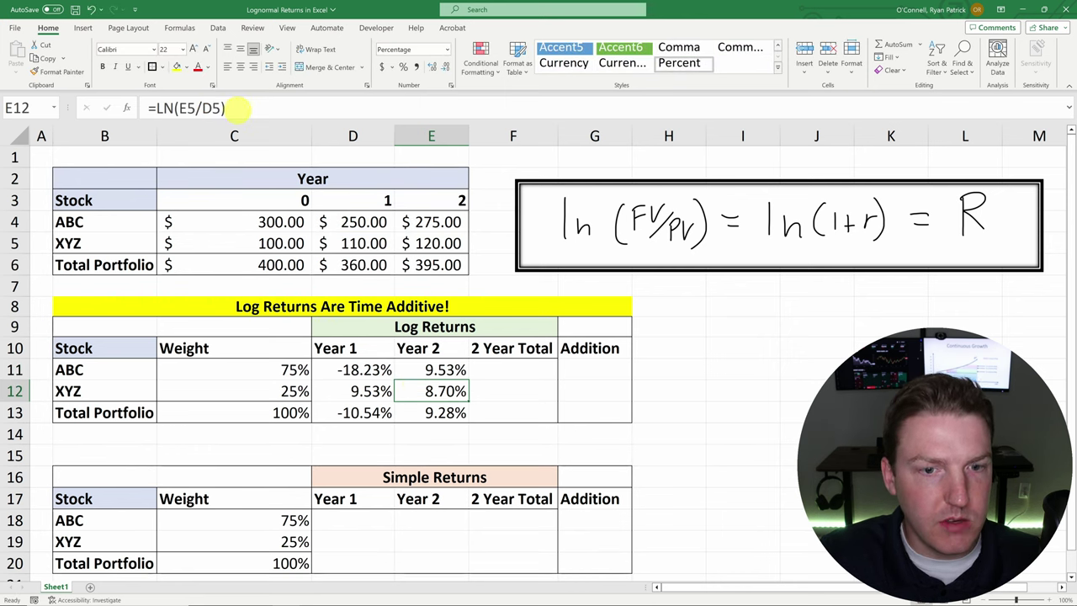
left_click(397, 409)
left_click(398, 409)
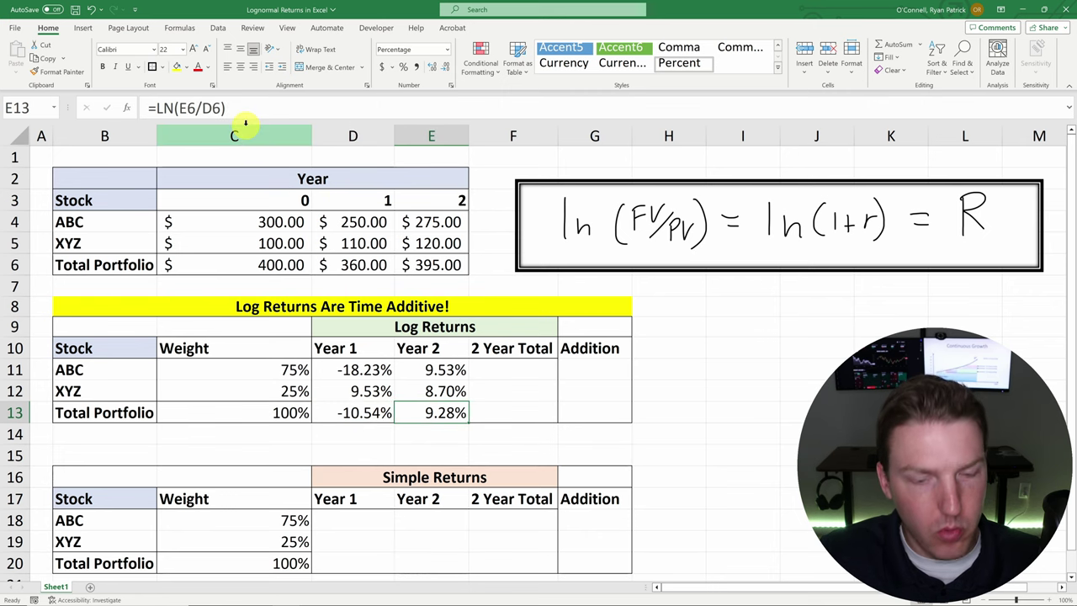
- Enter the formula =LN(E4/C4) in F11 for ABC's 2 Year Total log return
left_click(505, 372)
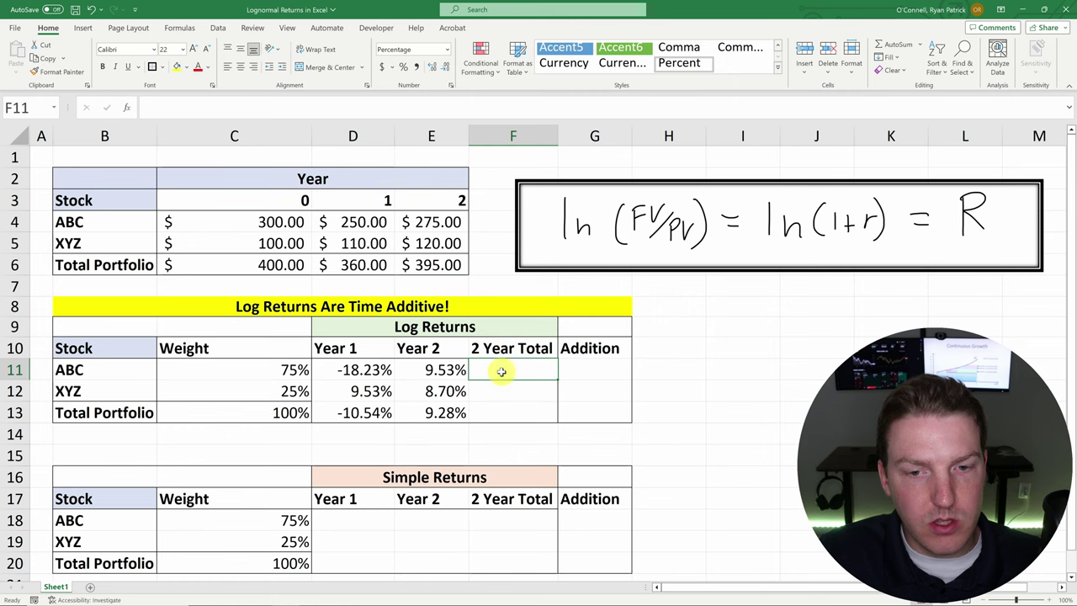
left_click_drag(497, 368, 504, 395)
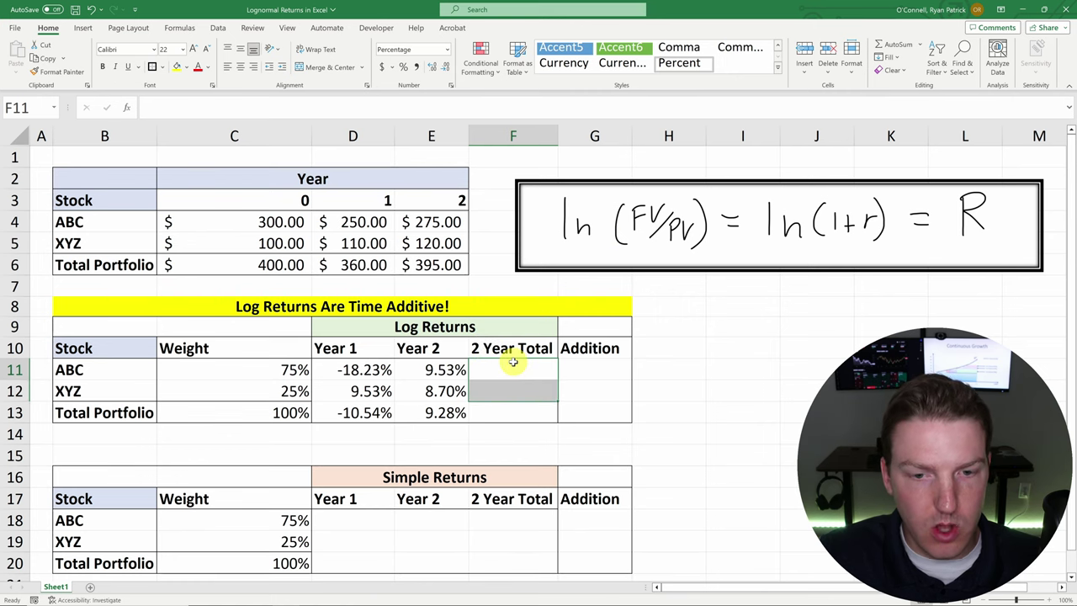
left_click(512, 360)
type("=ln(")
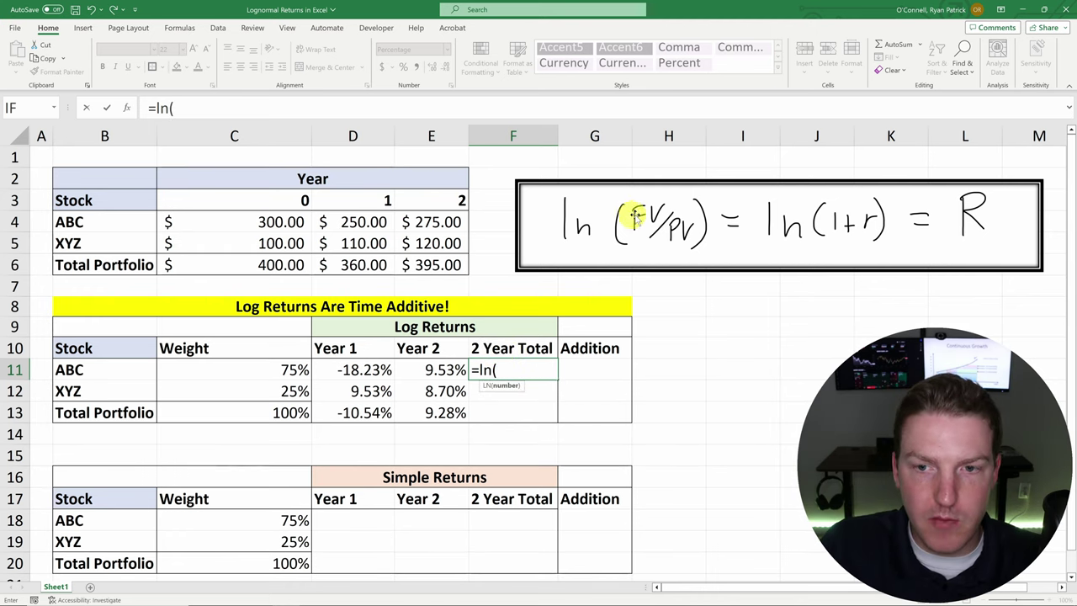
left_click(438, 222)
type("/")
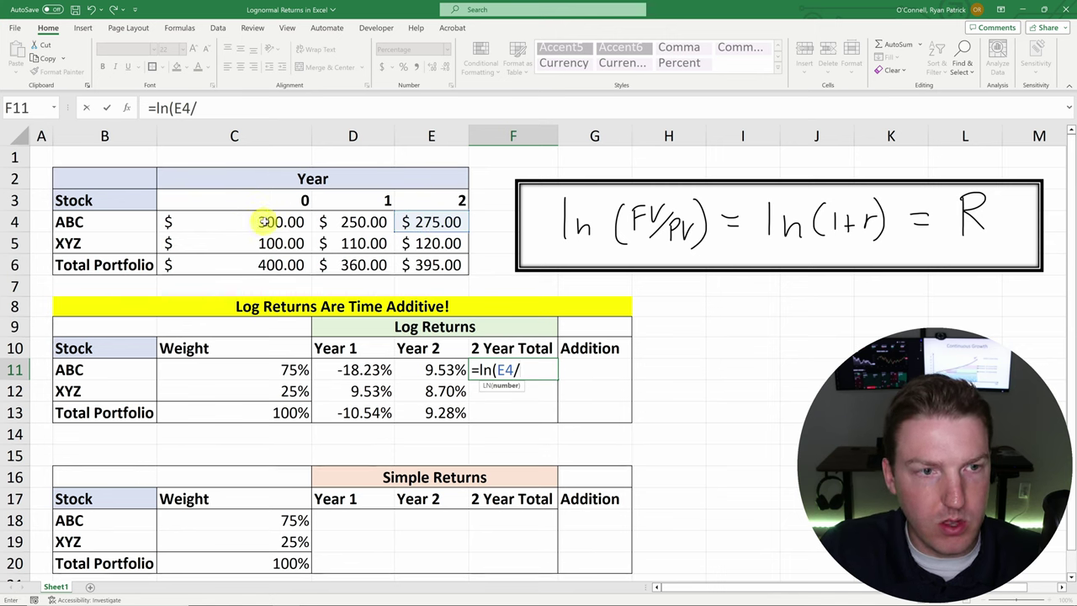
left_click(257, 222)
type(")")
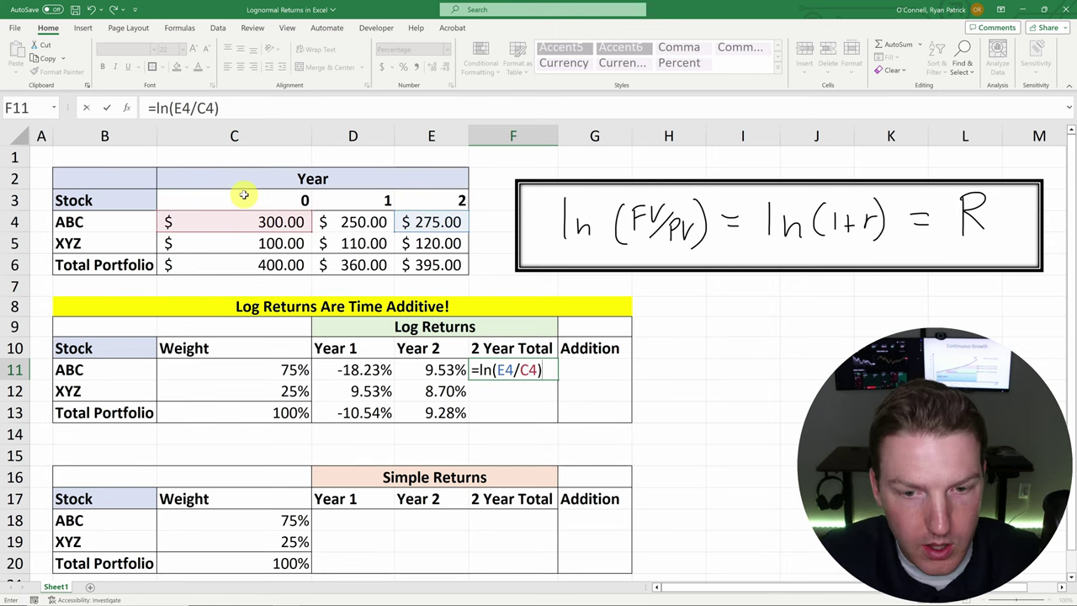
key("Return")
- Copy the 2 Year Total formula in F11 down to the XYZ and Total Portfolio rows, pasting formulas only
left_click(511, 362)
key("ctrl+c")
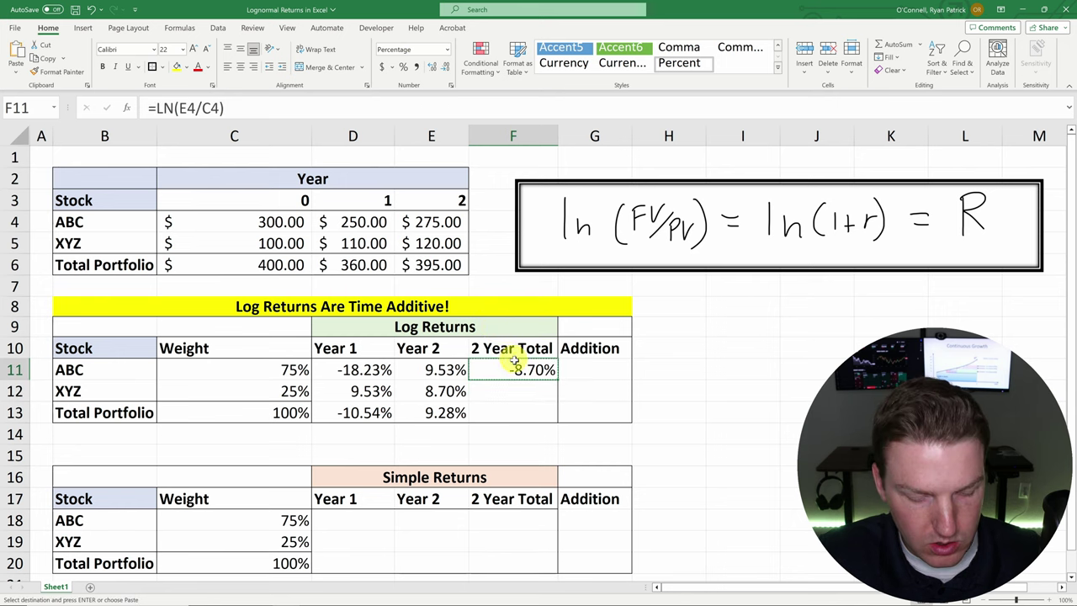
left_click_drag(510, 382, 509, 402)
right_click(510, 402)
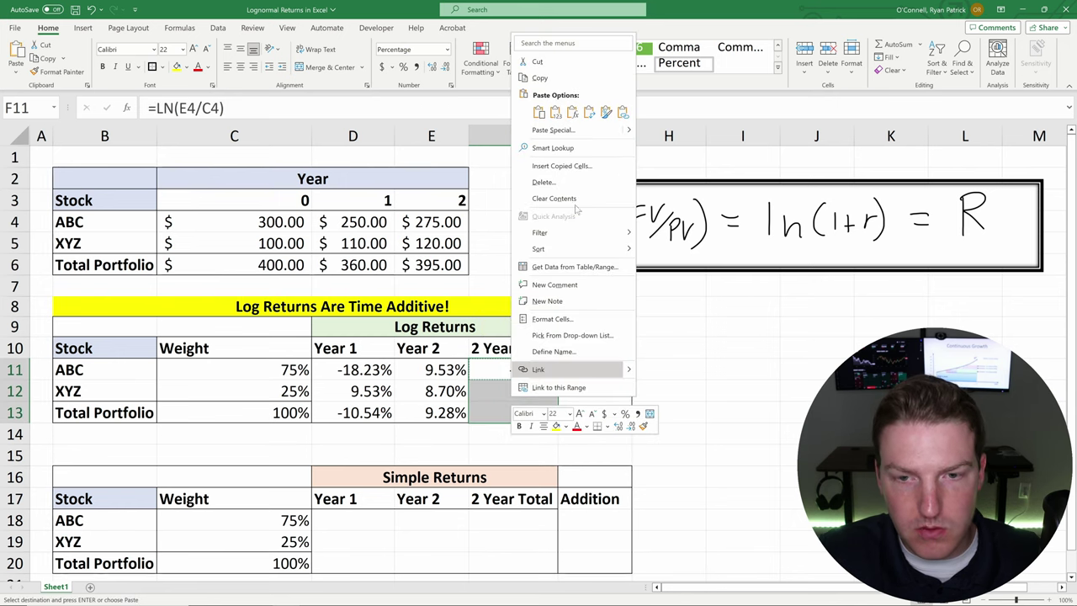
left_click(572, 113)
left_click(762, 429)
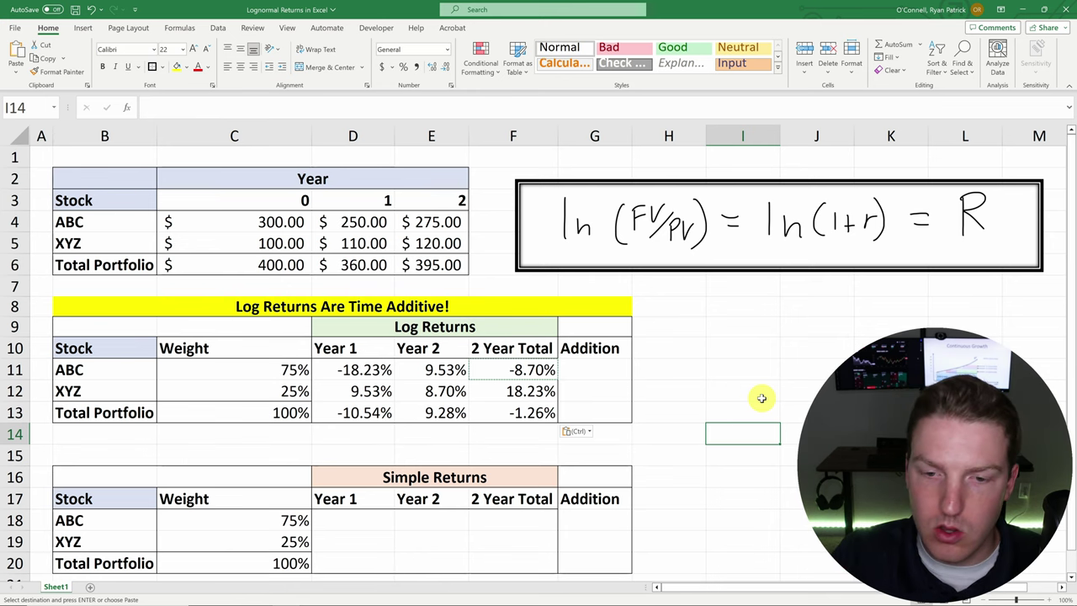
left_click(649, 387)
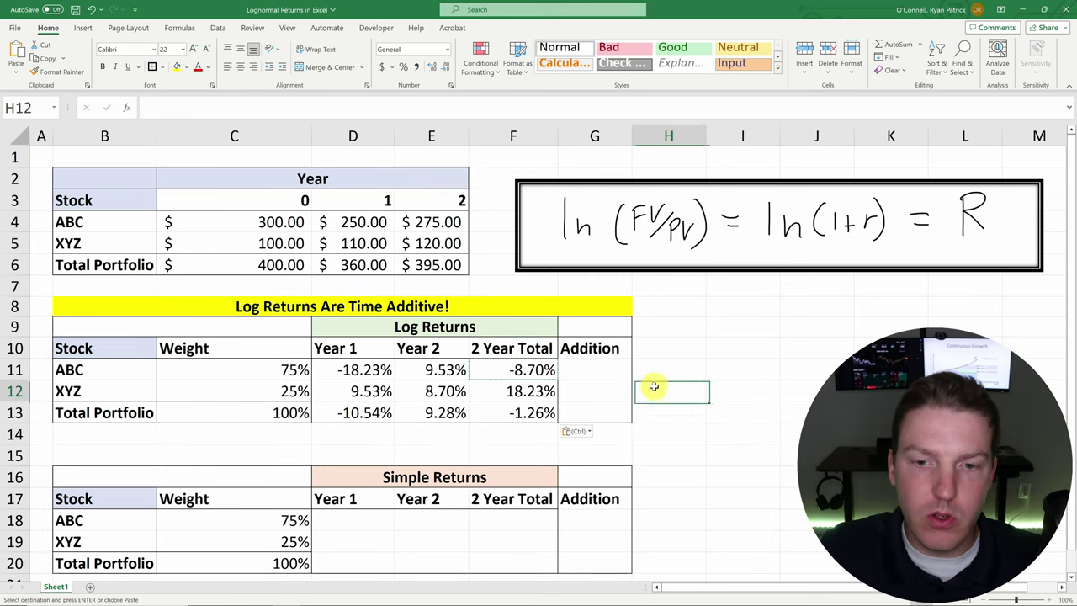
- Enter =D11+E11 in G11 as ABC's Addition value and compare it with the 2 Year Total formula in F11
left_click(610, 367)
type("=")
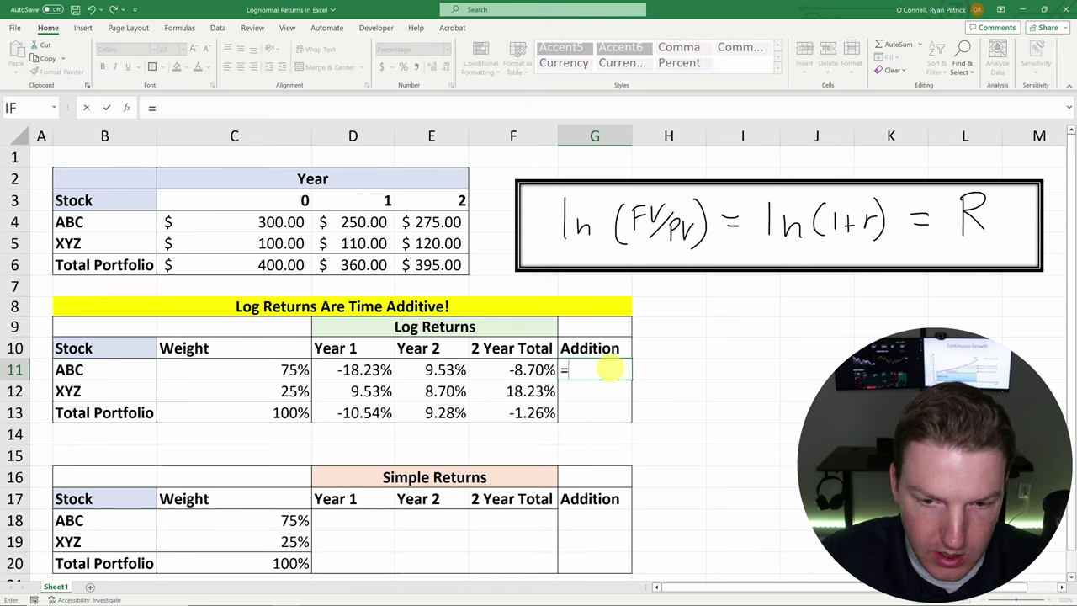
key("Left")
key("Left")
key("Left")
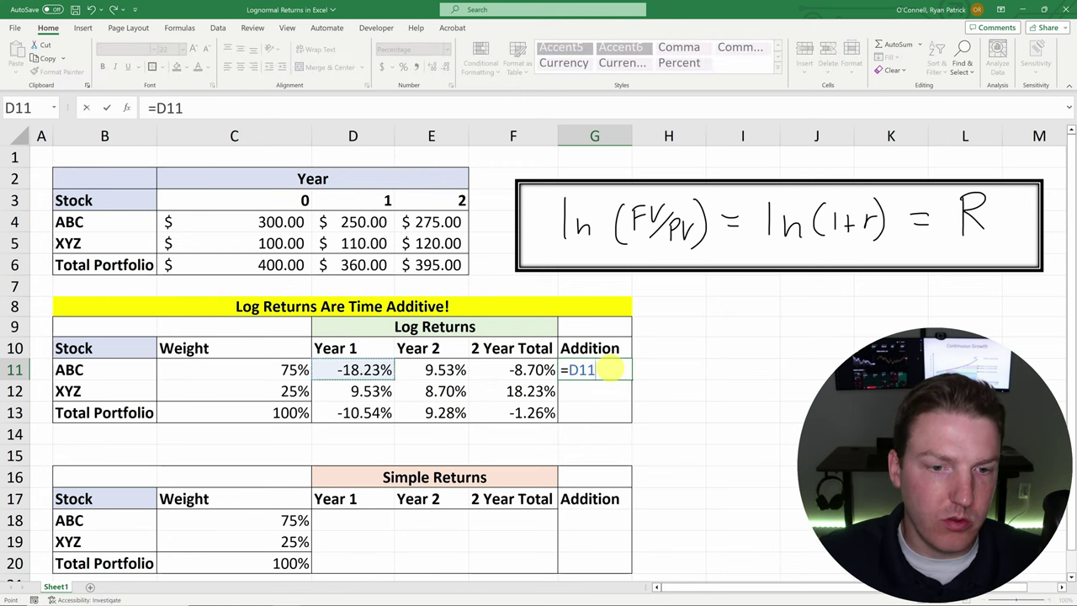
type("+")
key("Left")
key("Left")
key("Left")
key("Right")
key("Return")
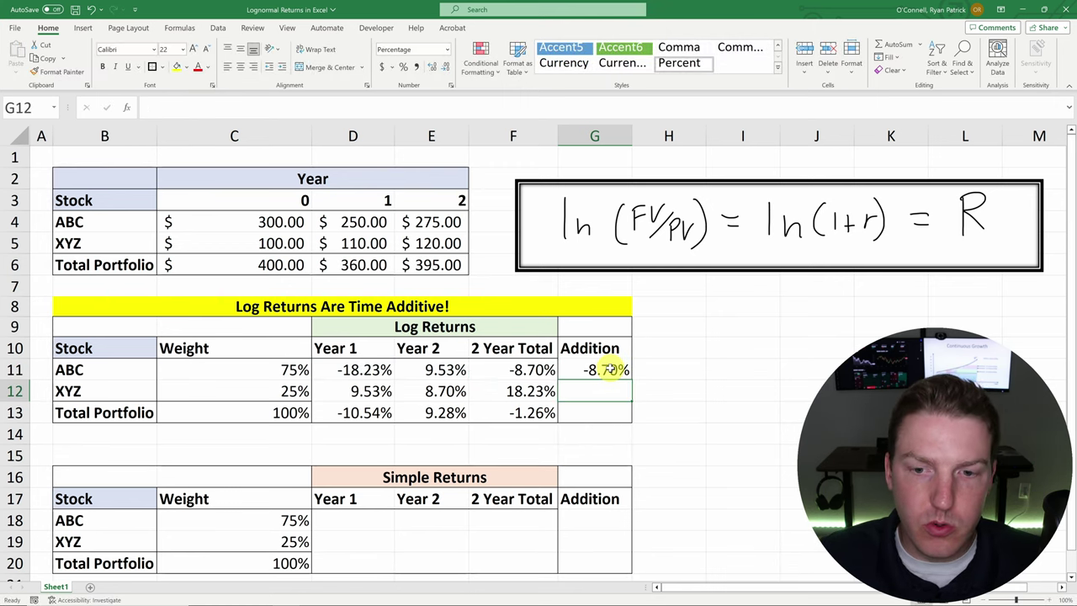
left_click(518, 371)
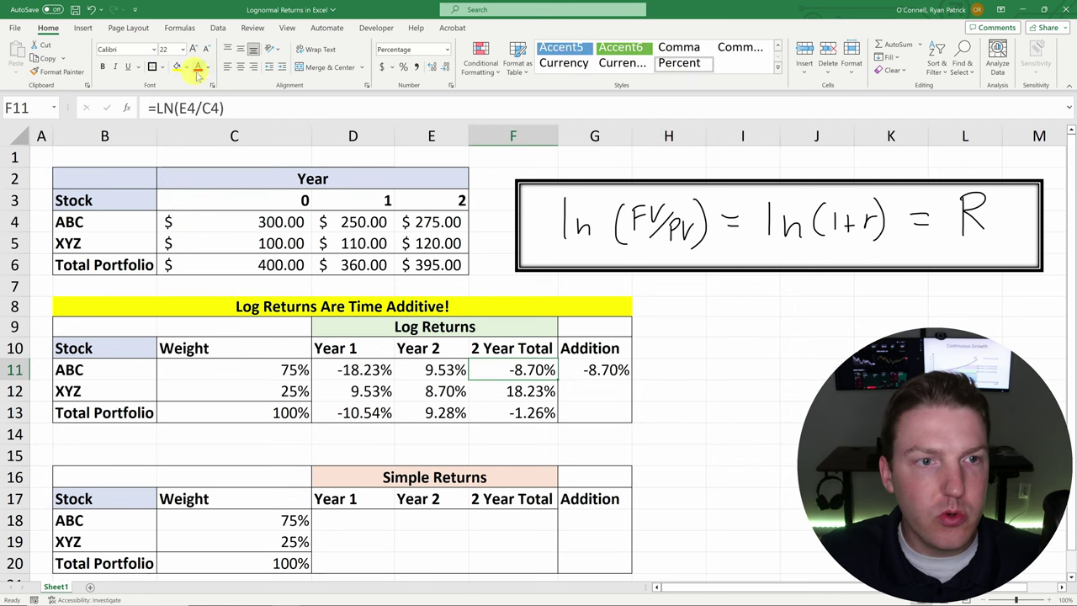
left_click(178, 108)
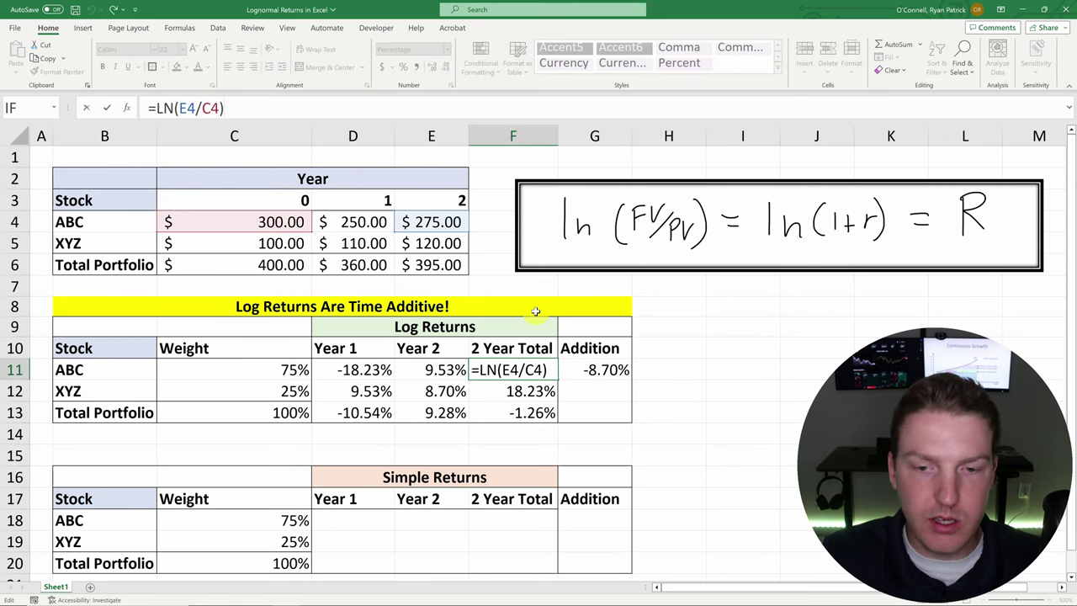
key("Escape")
- Copy the G11 Addition formula down to G13, pasting formulas only, and compare the Addition and 2 Year Total columns
left_click(604, 368)
key("ctrl+c")
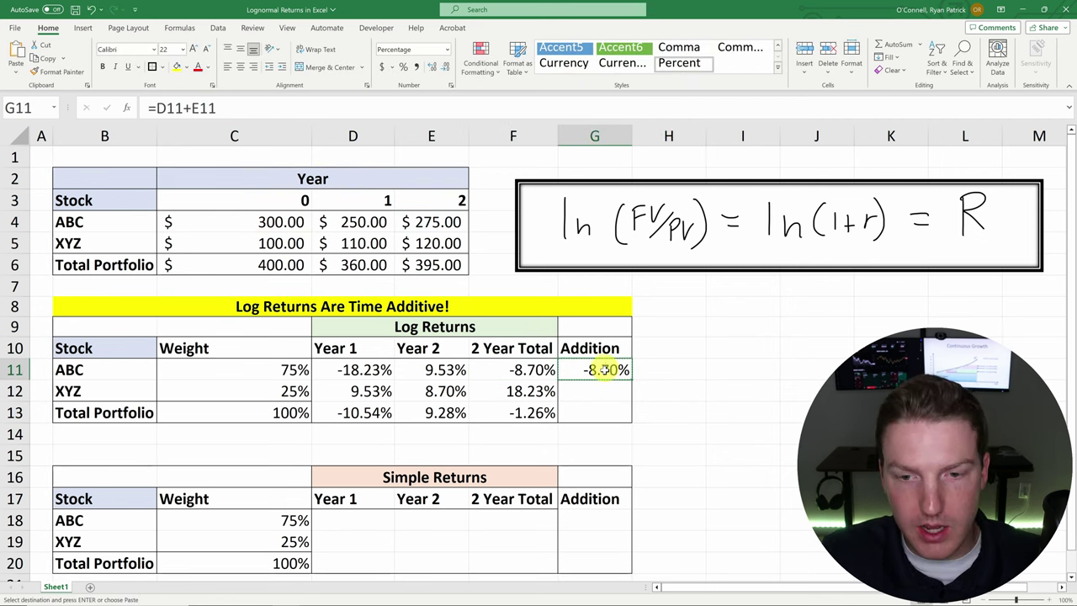
left_click_drag(604, 370, 596, 410)
right_click(595, 410)
left_click(657, 108)
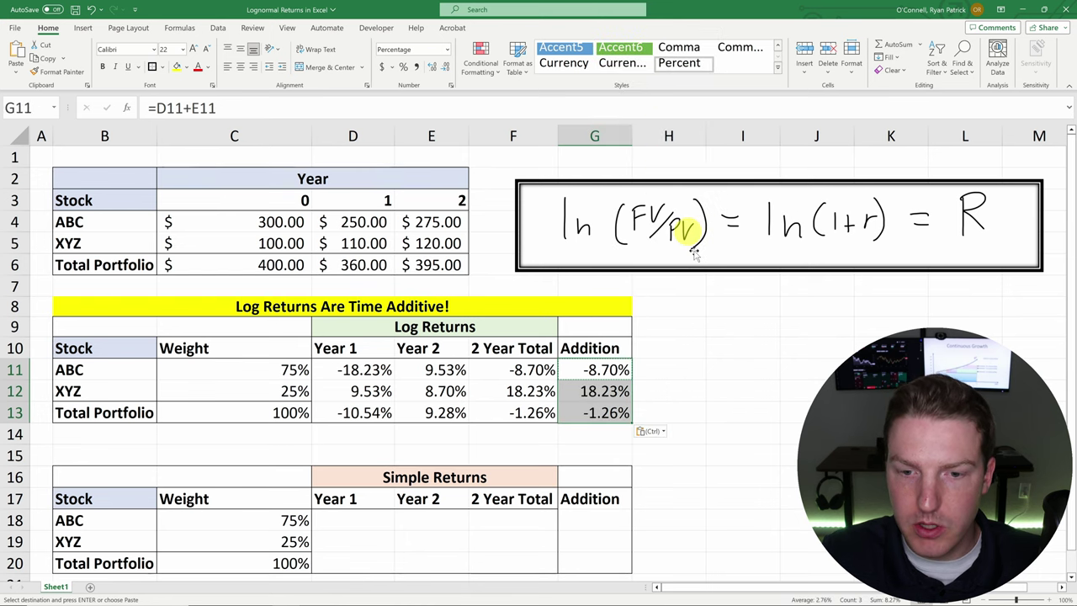
left_click(742, 369)
left_click_drag(530, 370, 594, 412)
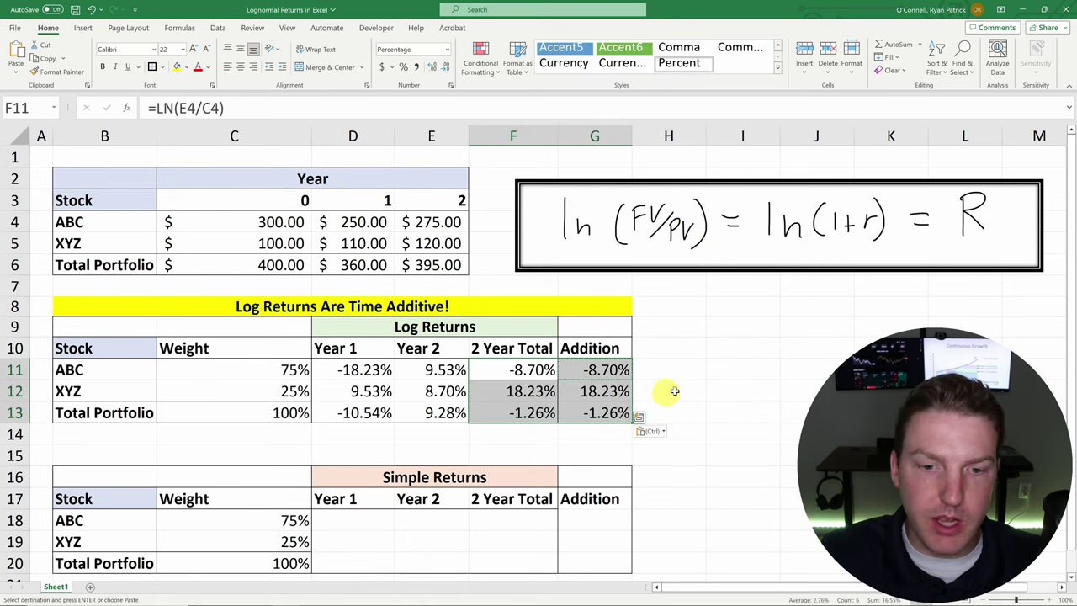
left_click(703, 383)
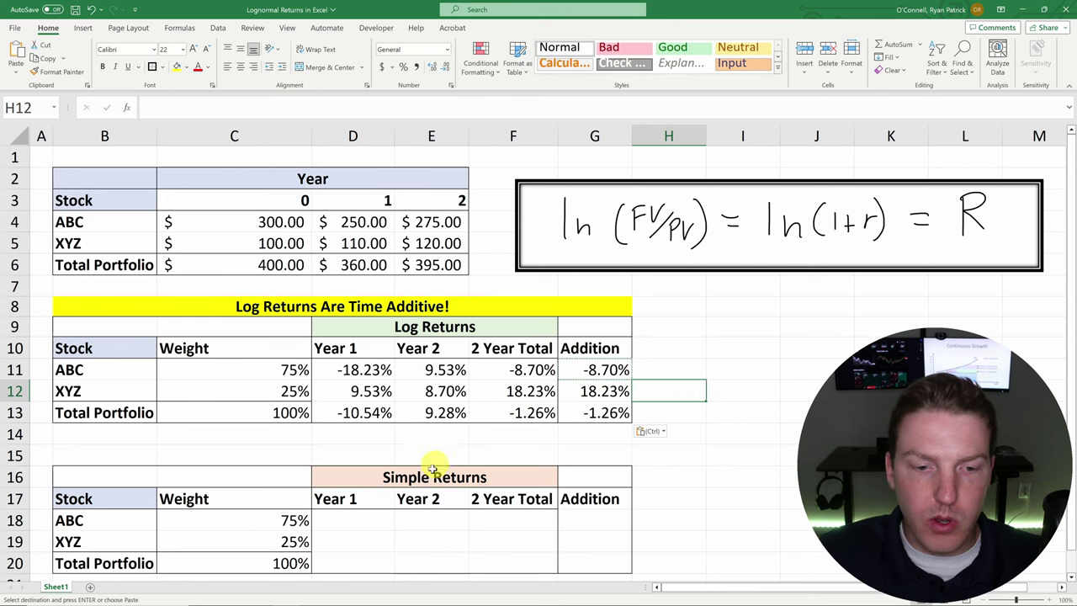
- Enter the formula =(D4/C4)-1 in D18 for ABC's Year 1 simple return
left_click(352, 521)
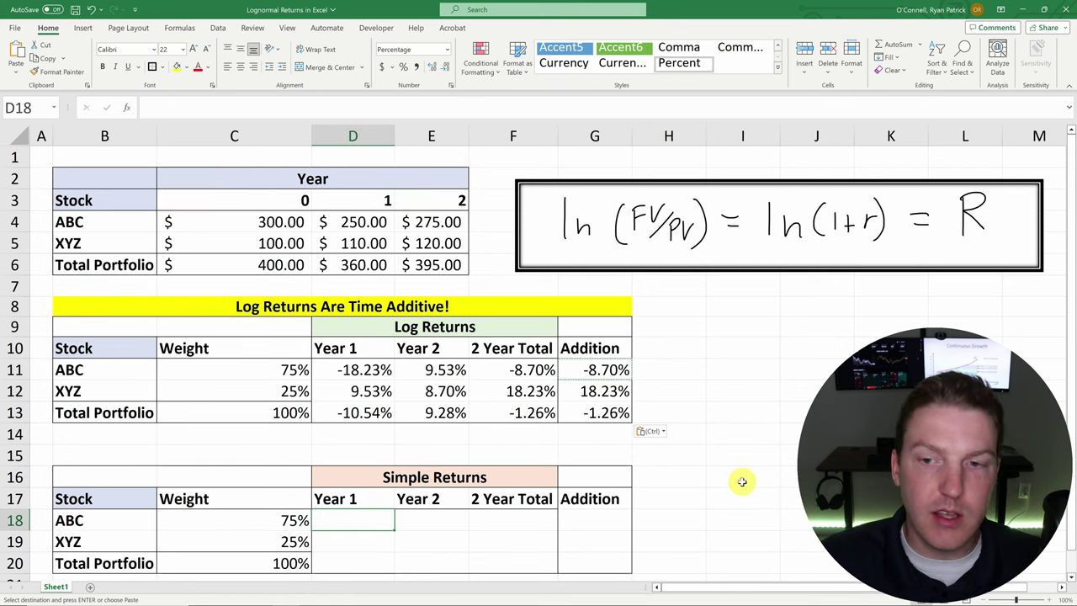
type("=(")
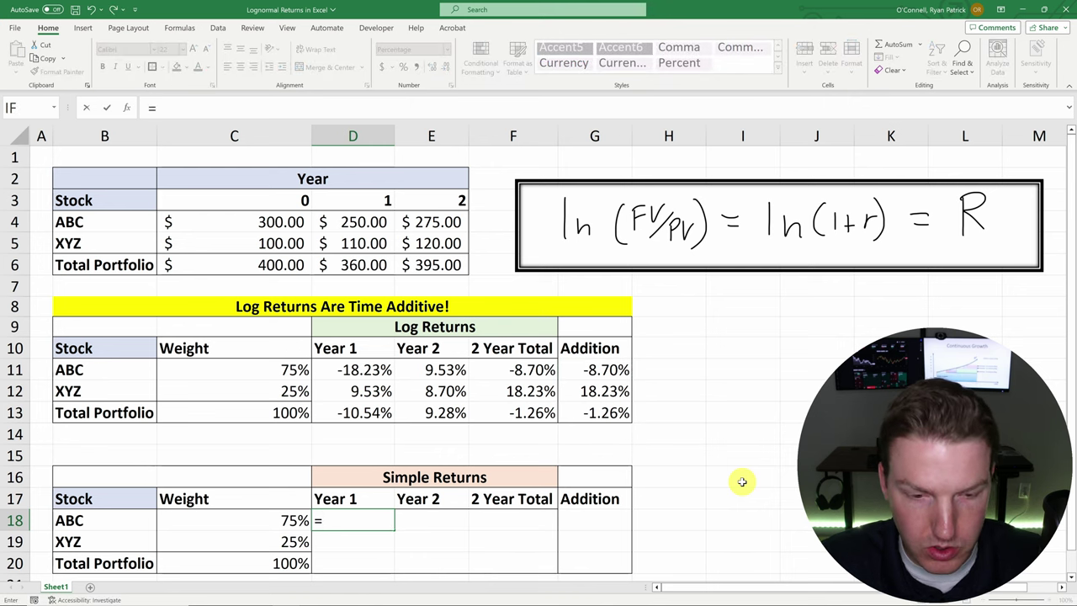
left_click(345, 222)
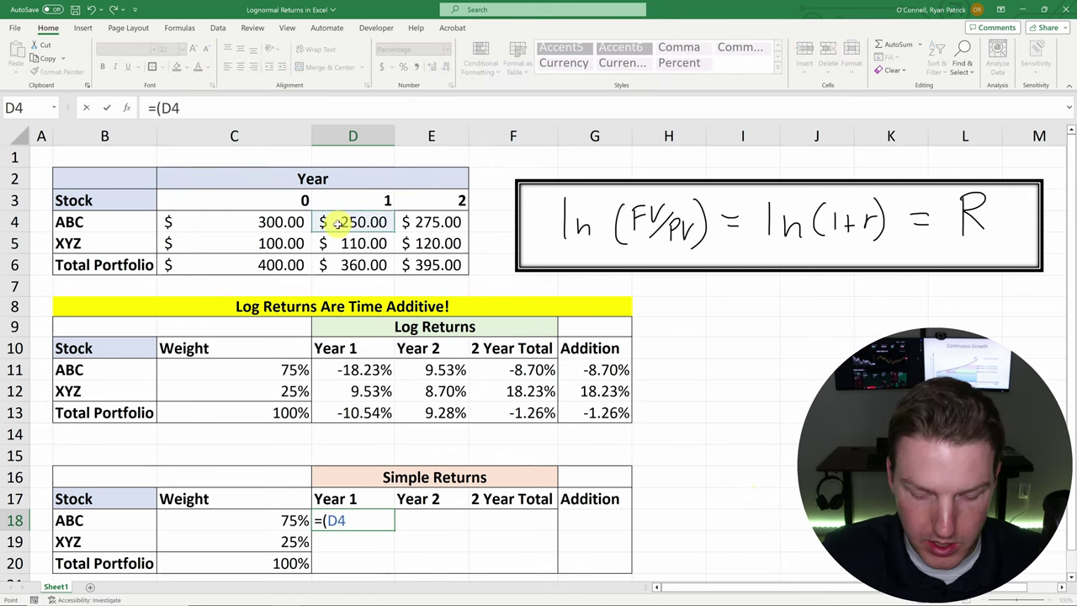
type("/")
left_click(275, 221)
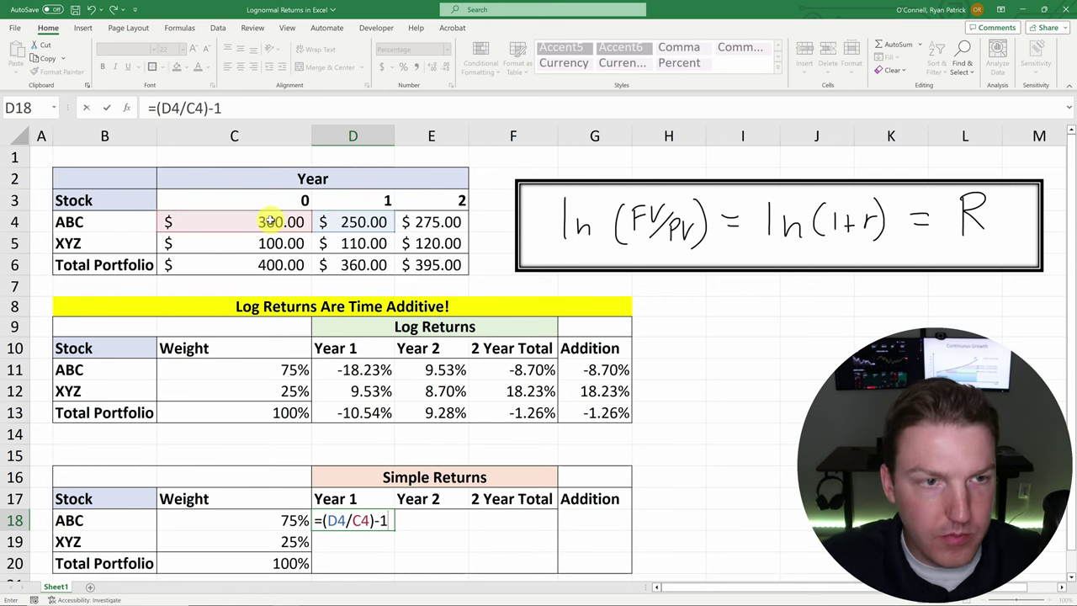
key("Return")
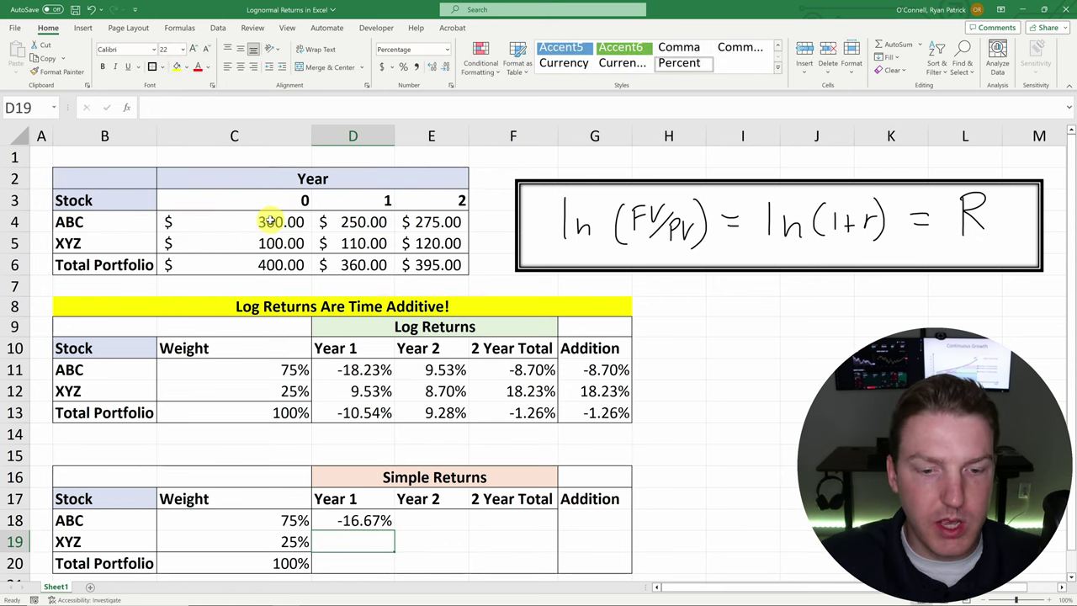
- Copy the D18 simple return formula across D18:E20 for both years and all rows, pasting formulas only
left_click(343, 515)
key("ctrl+c")
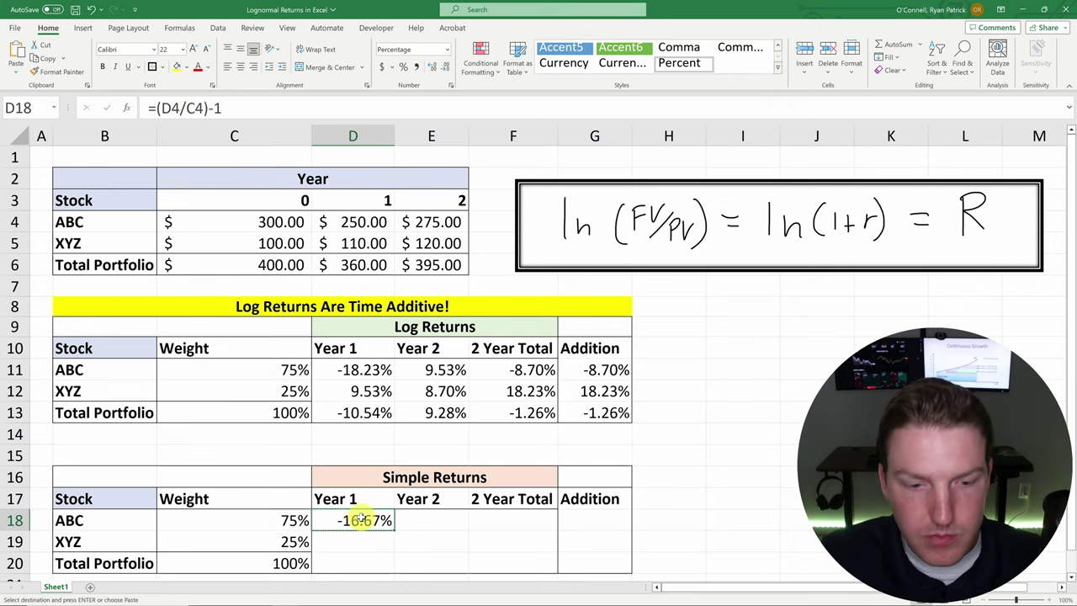
left_click_drag(353, 520, 426, 566)
right_click(413, 538)
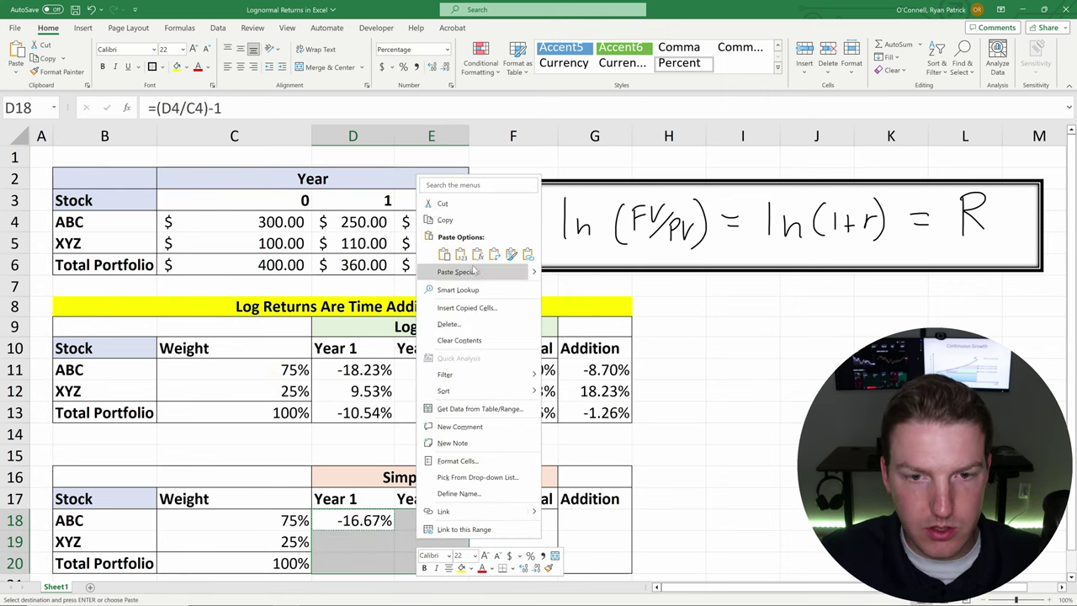
left_click(478, 251)
- Enter the formula =(E4/C4)-1 in F18 for ABC's 2 Year Total simple return
left_click(505, 519)
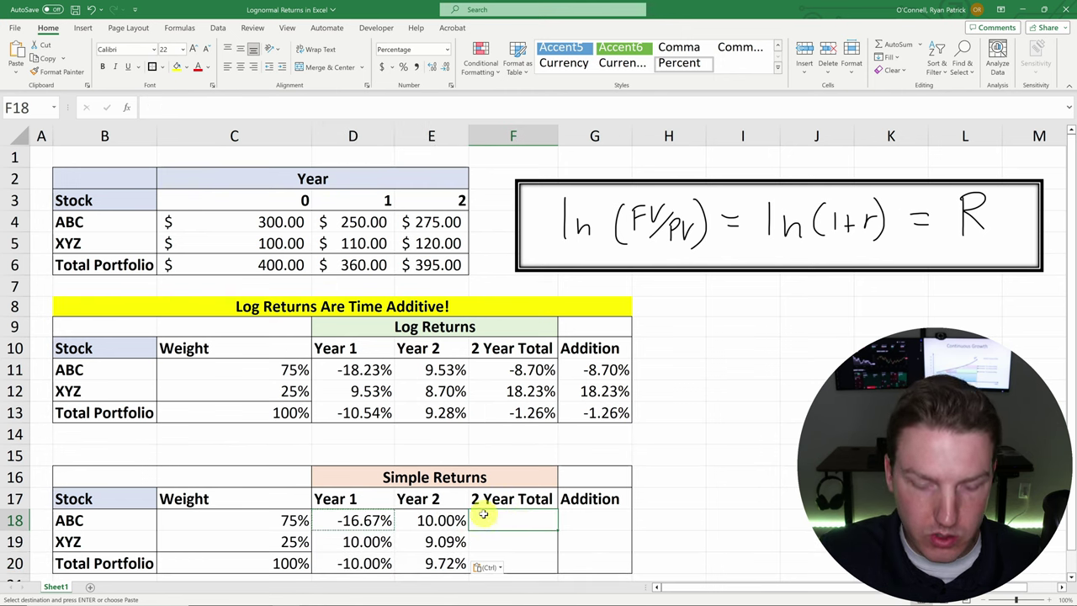
type("=")
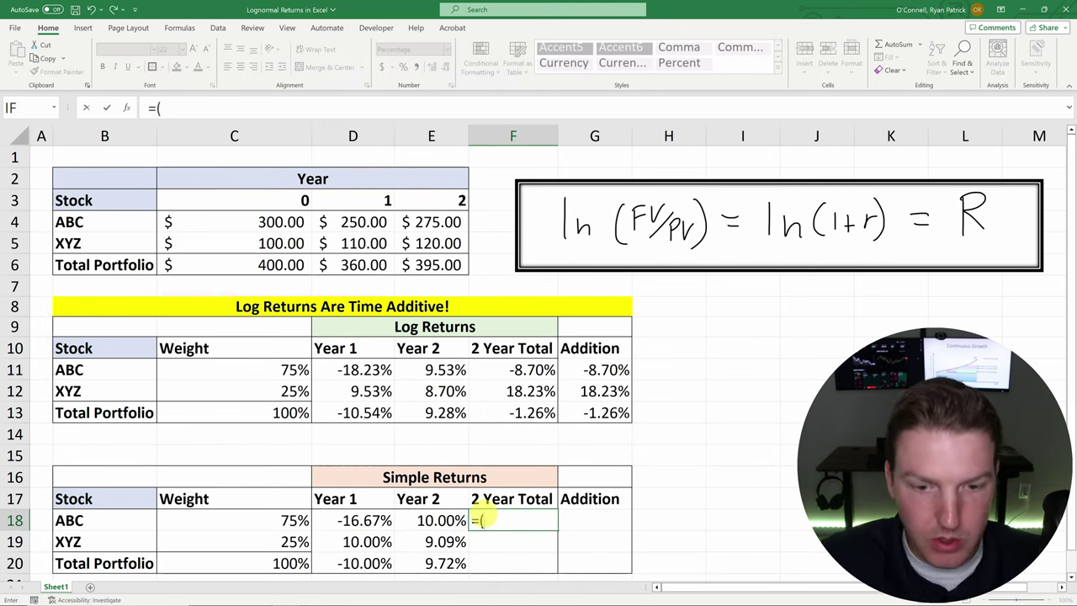
type("(")
left_click(431, 221)
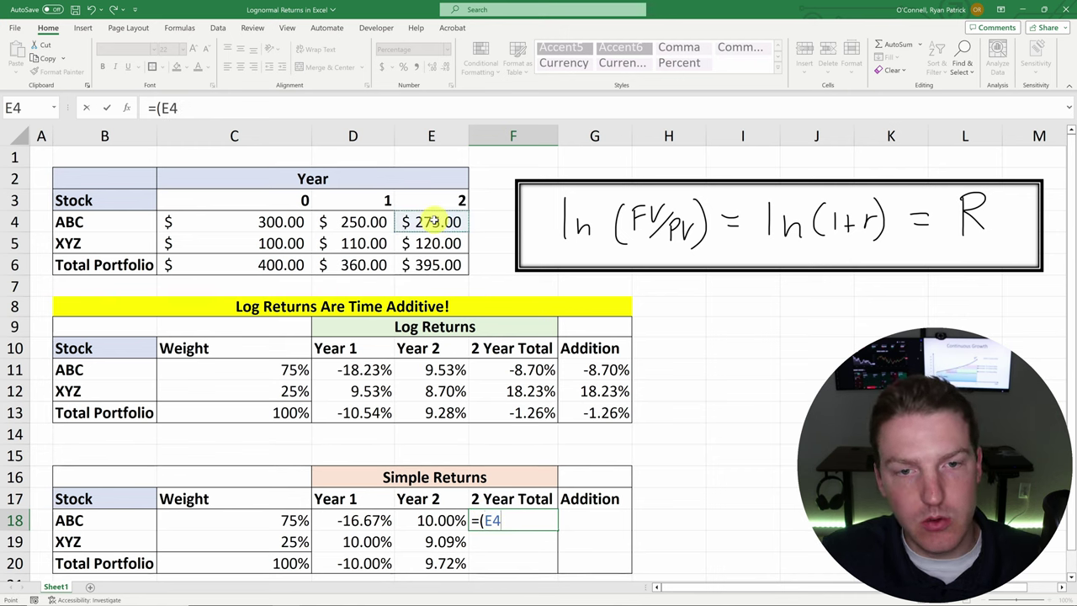
type("/")
left_click(286, 222)
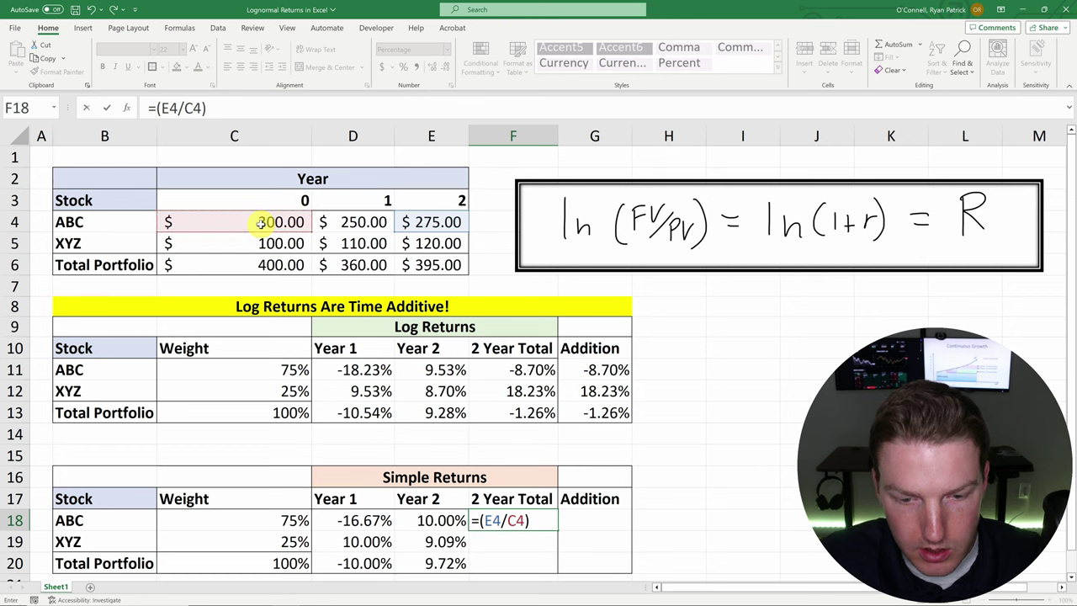
type(")-1")
key("Return")
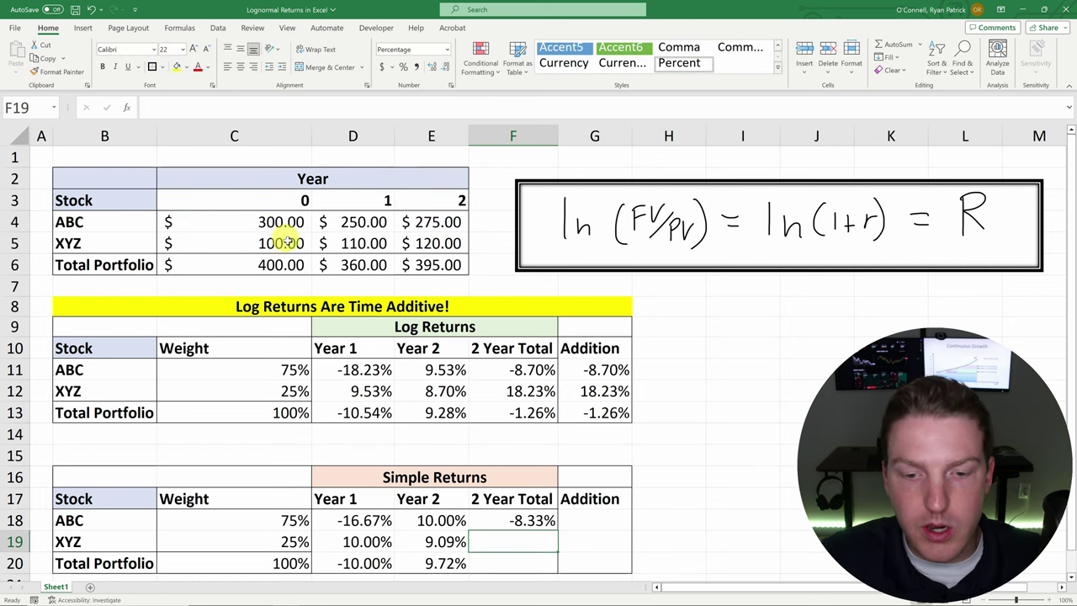
- Copy the F18 simple return formula down to the XYZ and Total Portfolio rows, pasting formulas only
left_click(500, 515)
key("ctrl+c")
left_click_drag(495, 522, 500, 552)
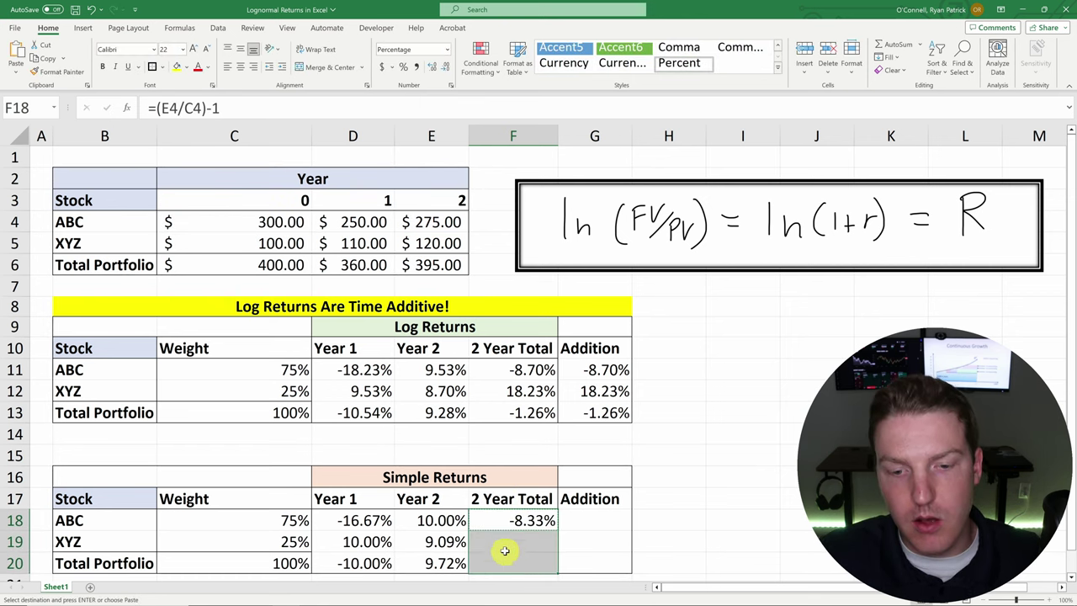
right_click(501, 554)
left_click(567, 267)
left_click(742, 434)
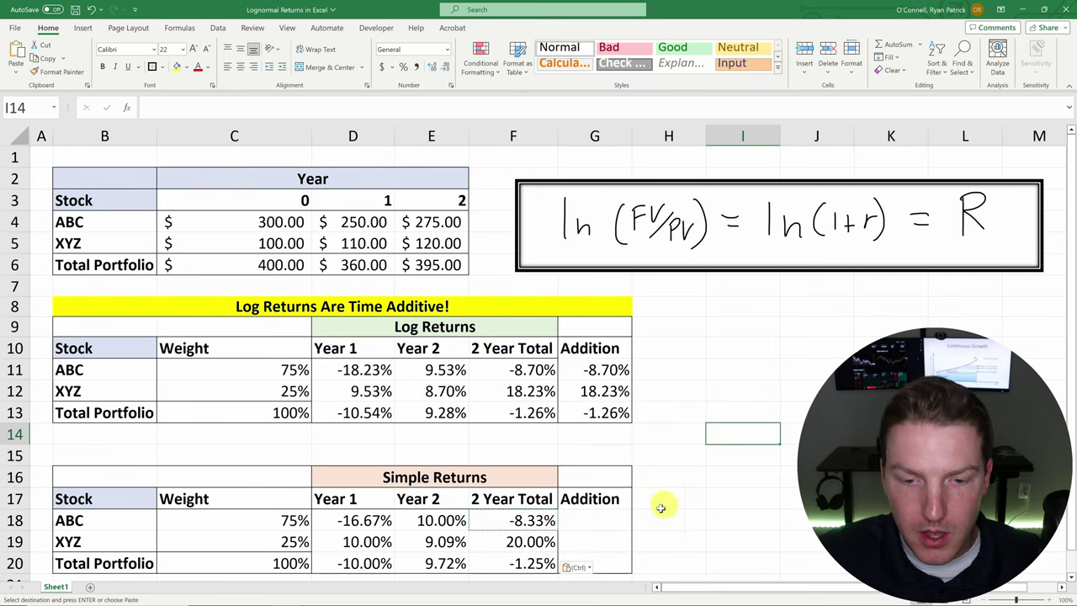
- Enter =D18+E18 in G18 as ABC's Addition value for the simple returns
left_click(594, 520)
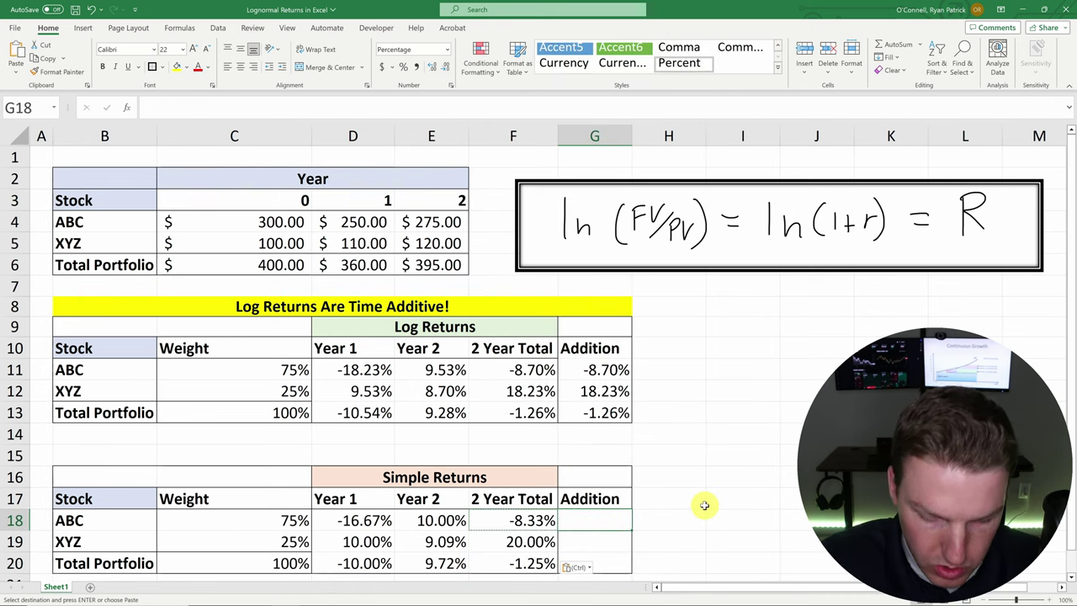
type("=")
key("Left")
key("Left")
key("Left")
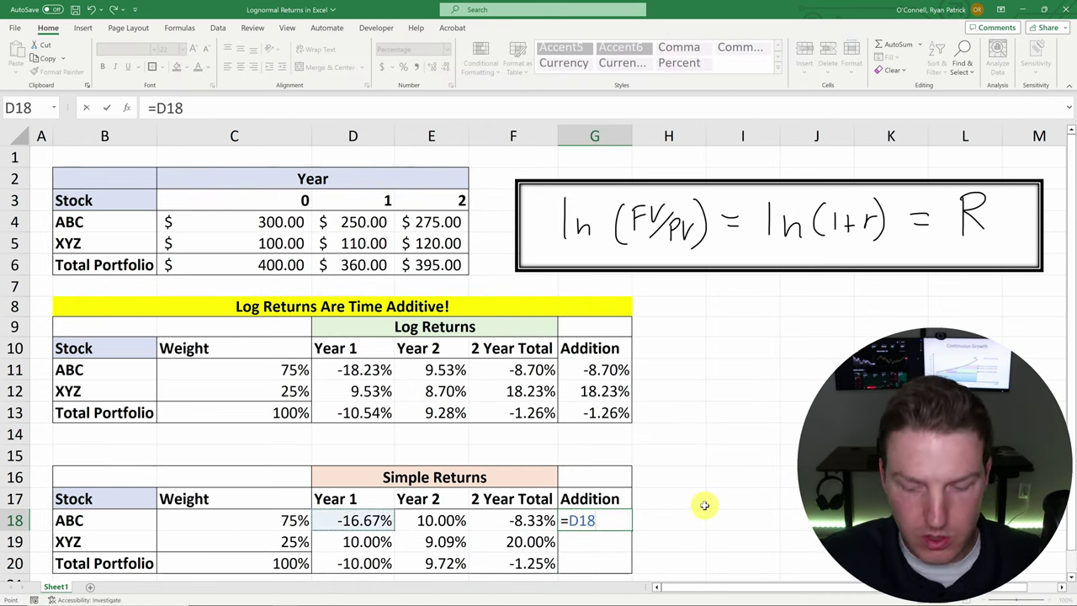
type("+")
key("Left")
key("Left")
key("Return")
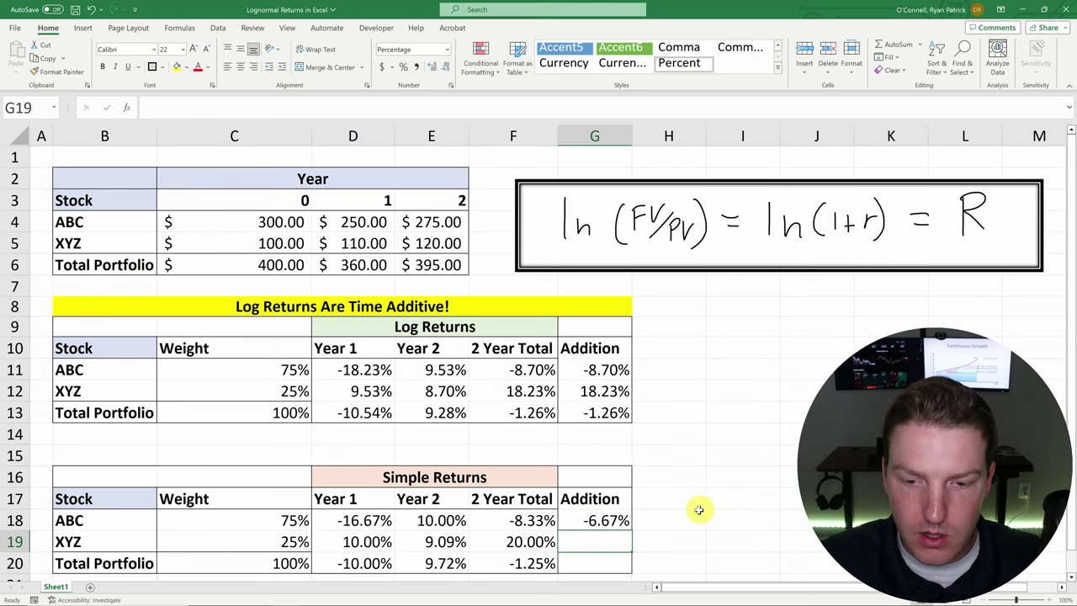
- Copy the G18 Addition formula down to G20, pasting formulas only
left_click(594, 519)
key("ctrl+c")
left_click_drag(592, 542, 593, 555)
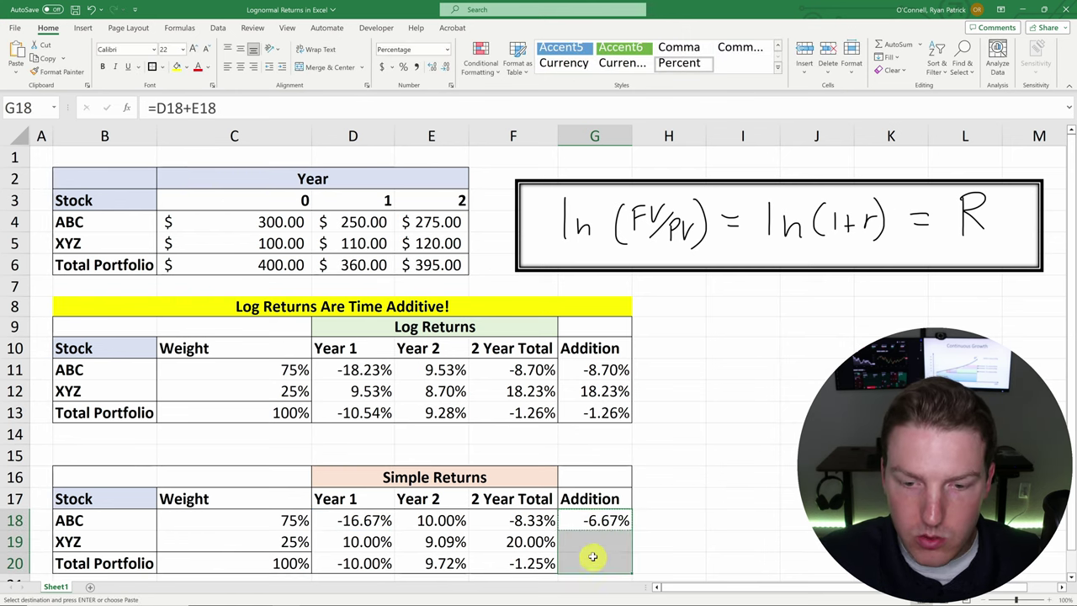
right_click(594, 555)
left_click(656, 261)
left_click(711, 399)
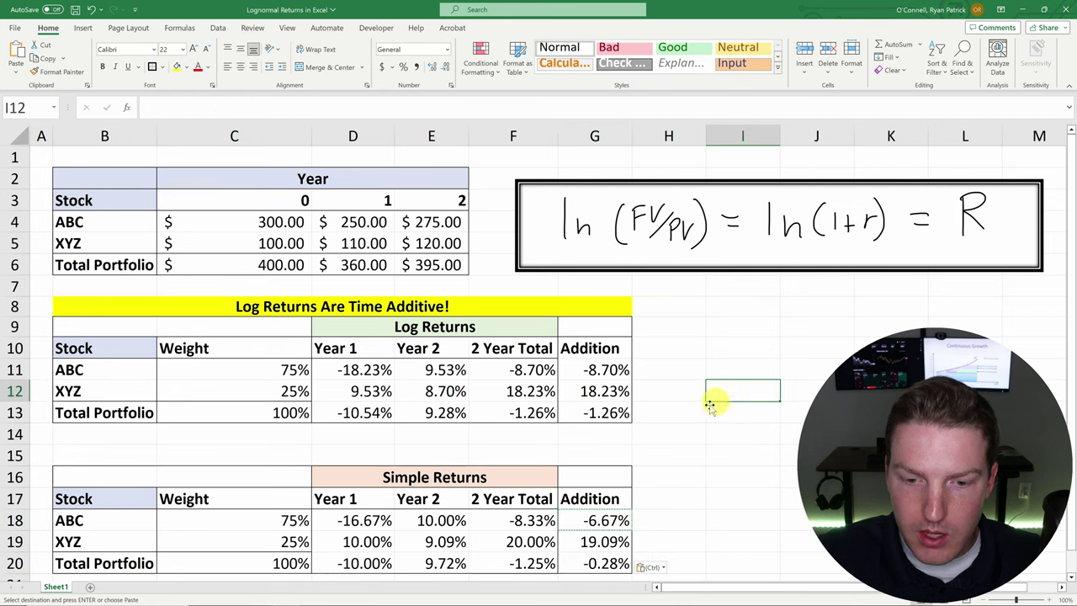
- Compare the 2 Year Total and Addition columns in the simple returns table, and likewise in the log returns table
left_click_drag(532, 524, 593, 562)
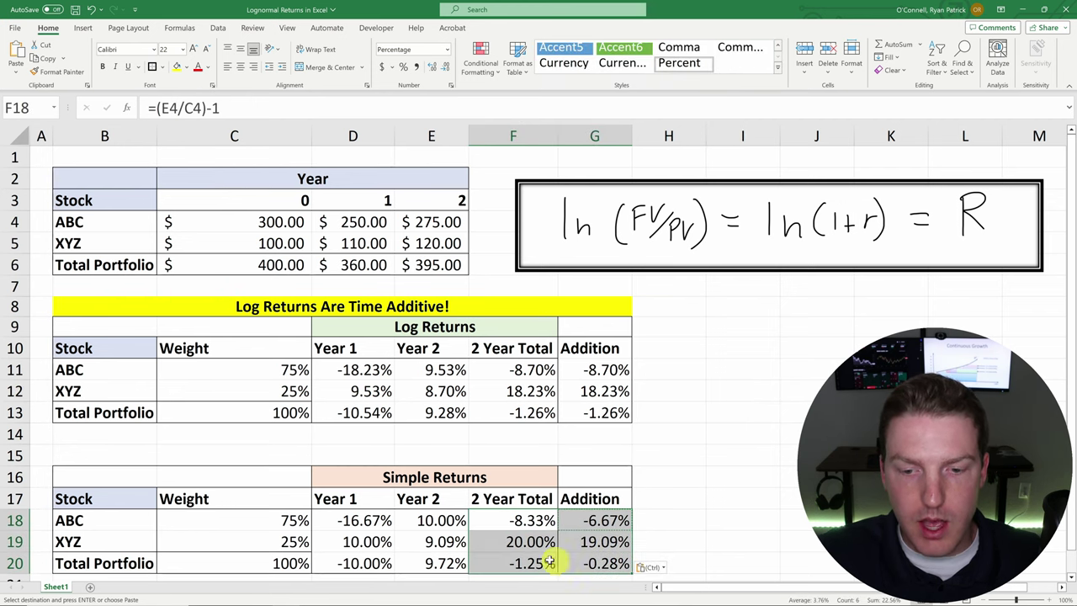
left_click(530, 370)
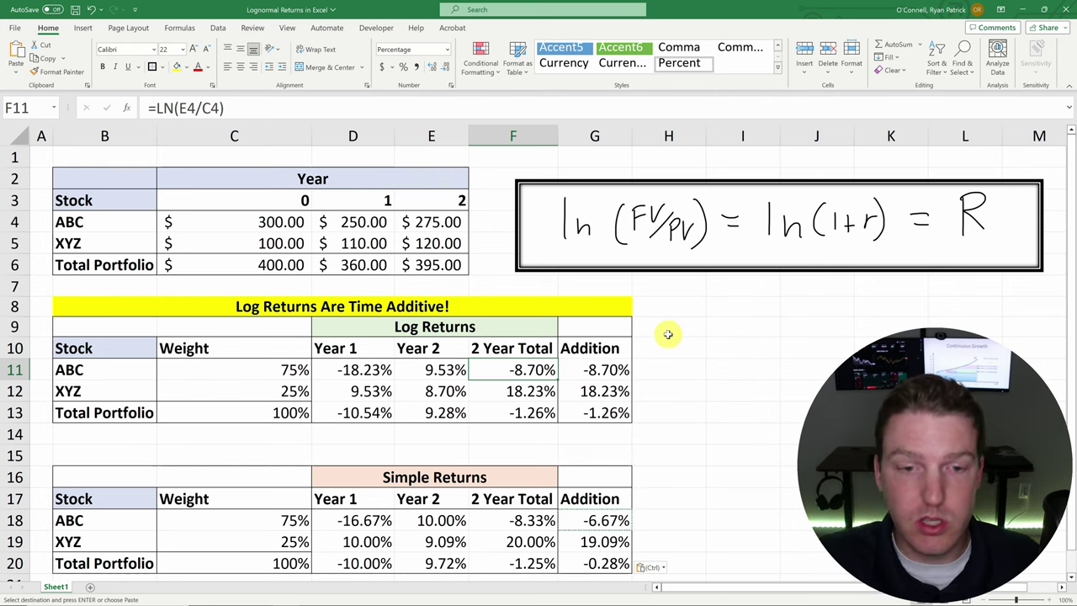
left_click(580, 371, "shift")
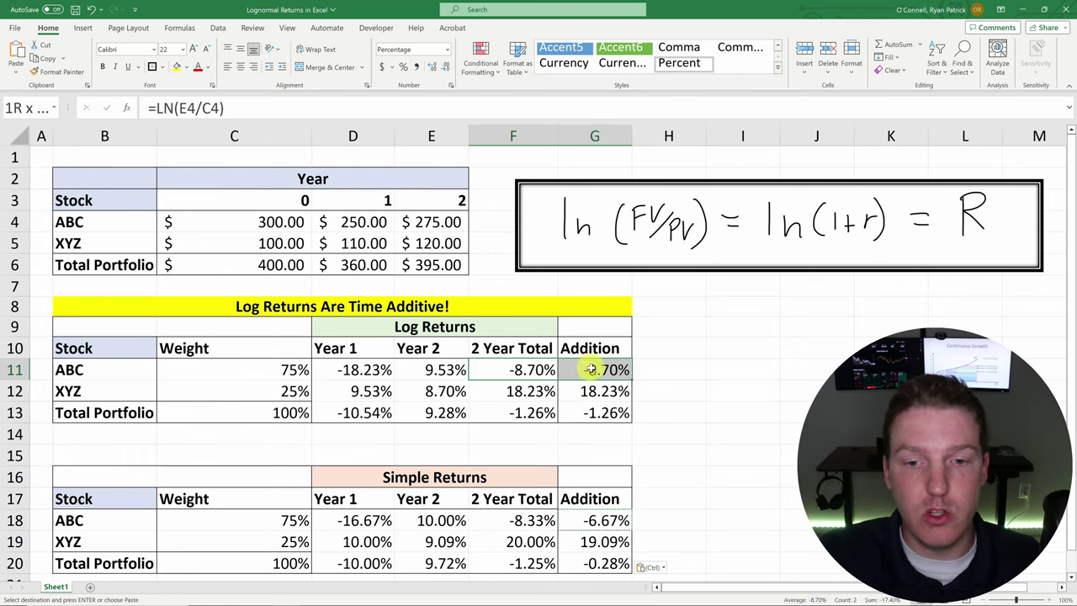
left_click(592, 409, "shift")
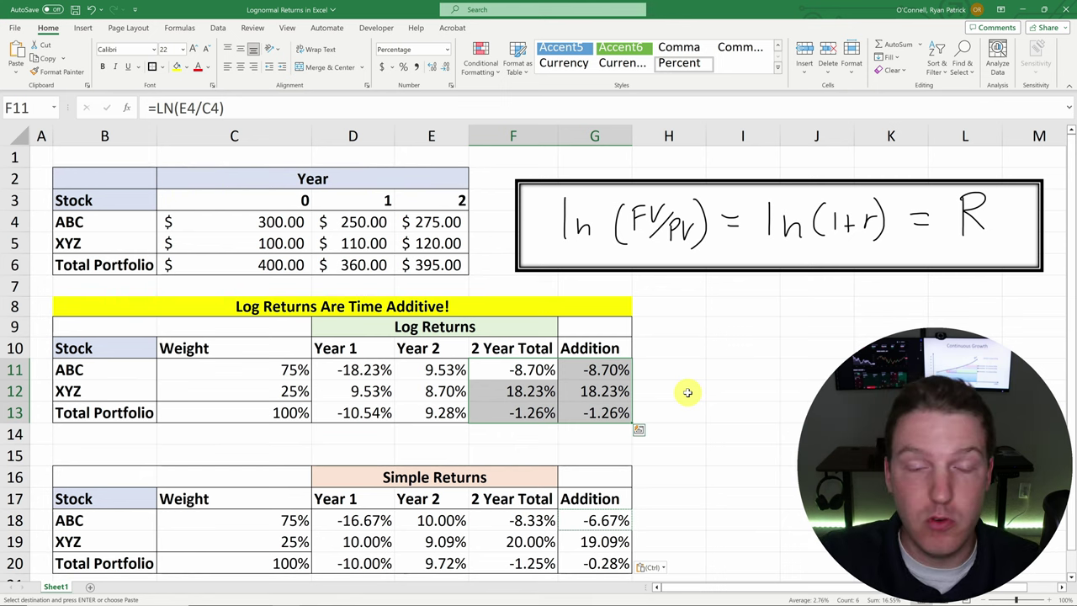
left_click(709, 384)
left_click(712, 362)
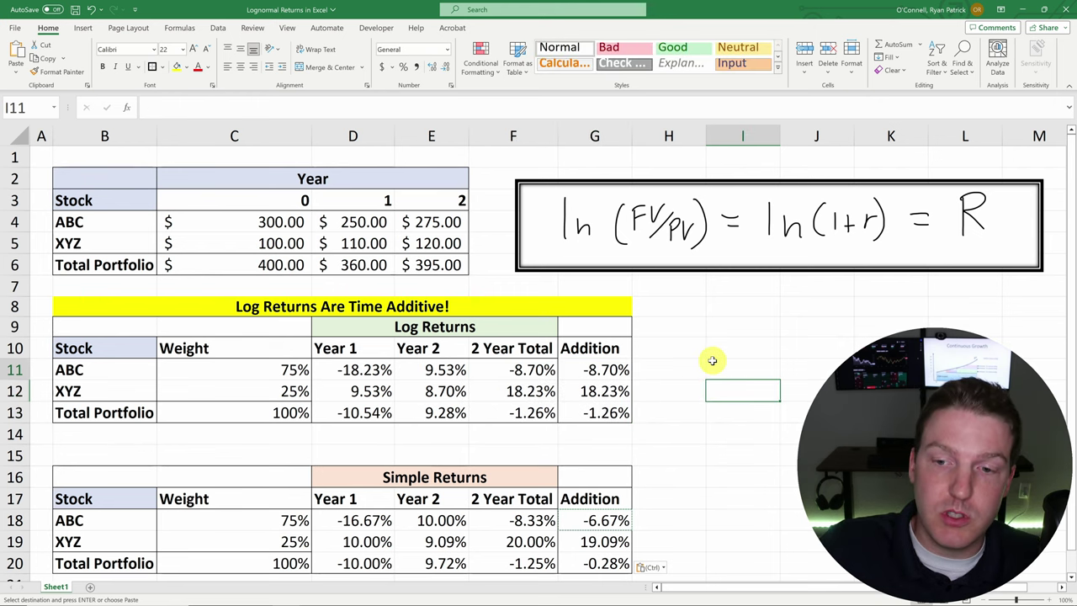